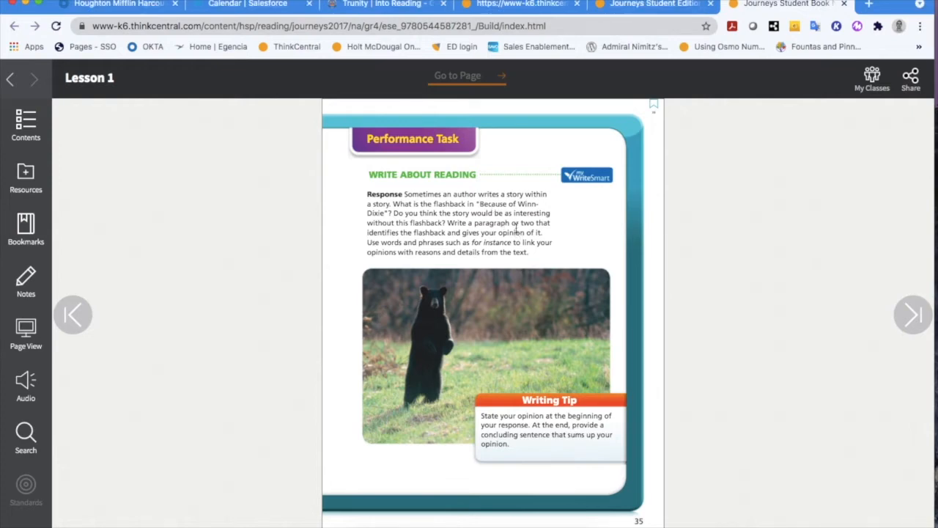
Close the two Journeys student book tabs to return to the ThinkCentral dashboard.
scroll(515, 229, up, 3)
scroll(516, 229, up, 2)
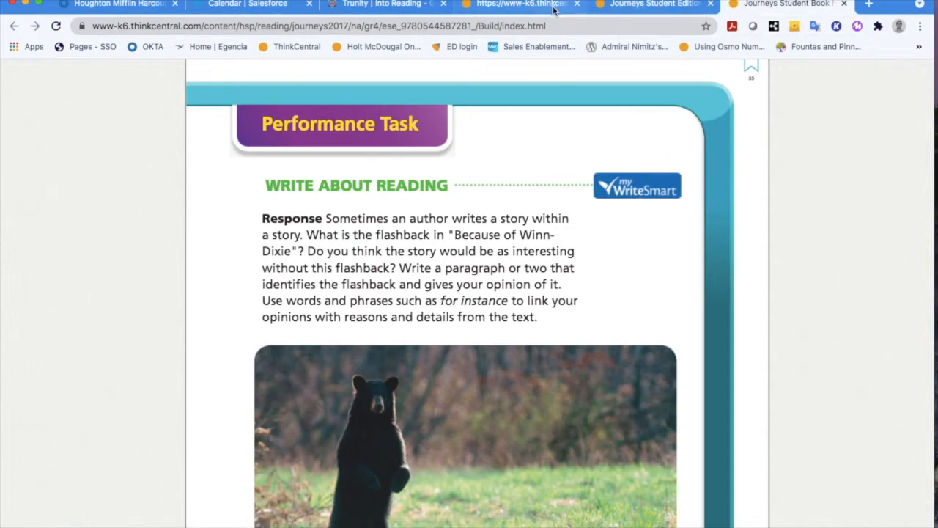
click(845, 4)
click(819, 3)
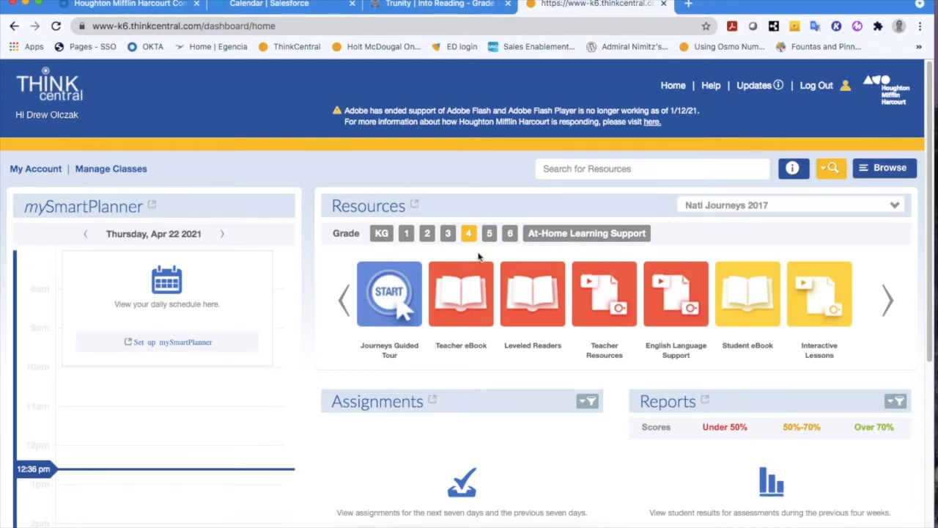
Browse the available programs and open Natl Journeys 2017 Grade 4.
click(883, 170)
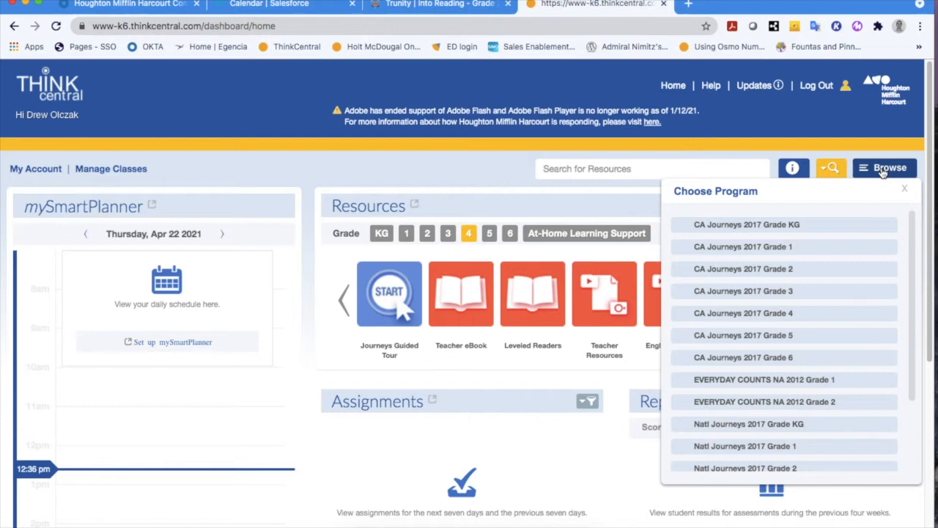
drag(911, 262, 912, 321)
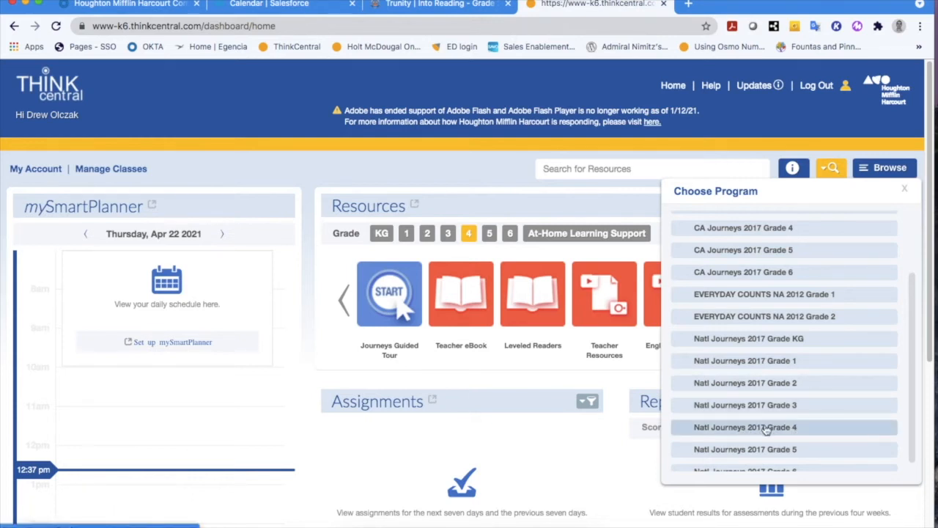
click(791, 431)
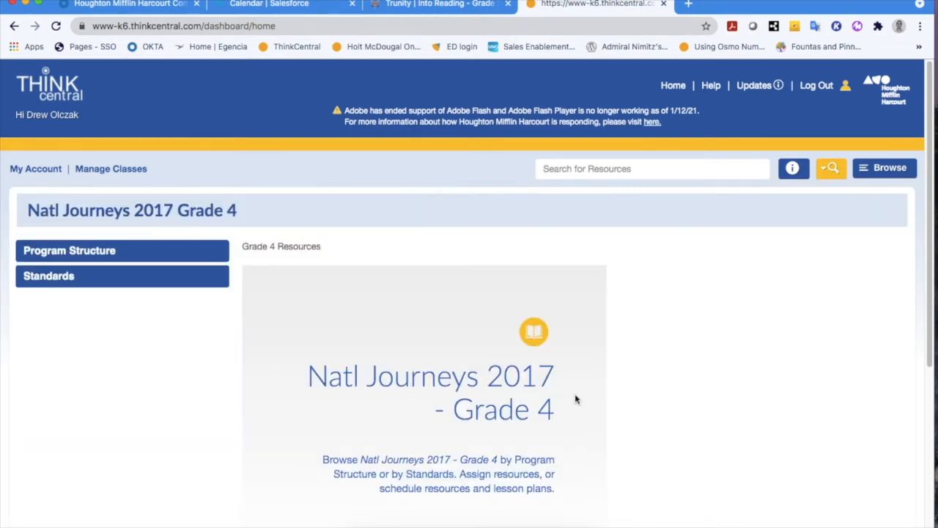
Expand the program structure to Unit 1: Reaching Out and show its Whole Group Instruction resources.
click(98, 254)
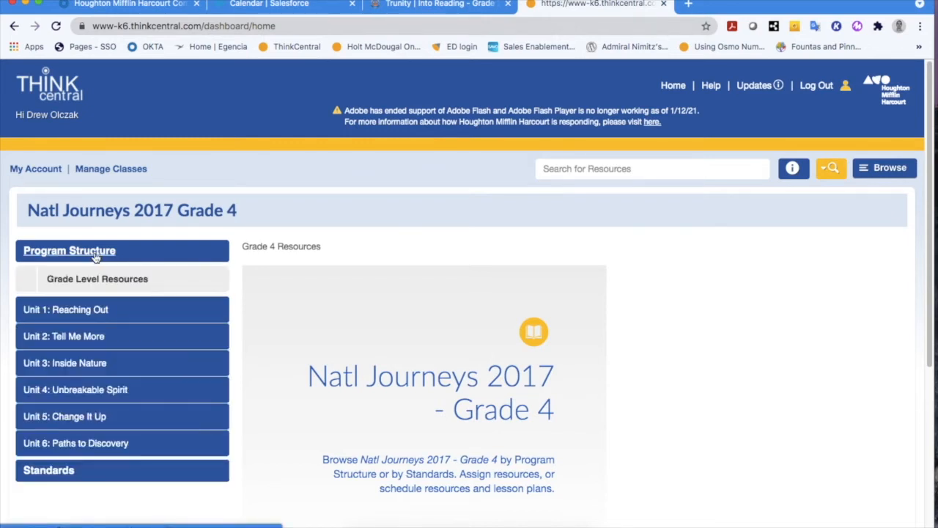
click(62, 310)
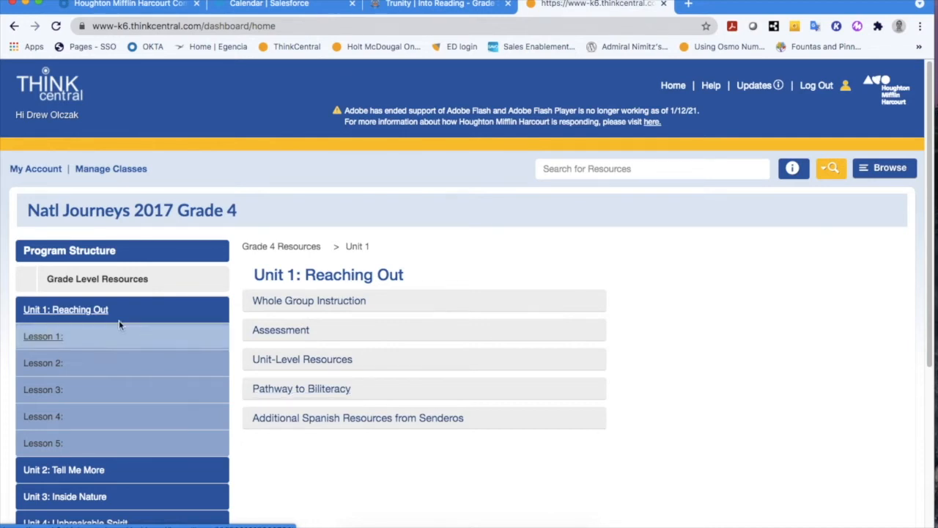
click(285, 306)
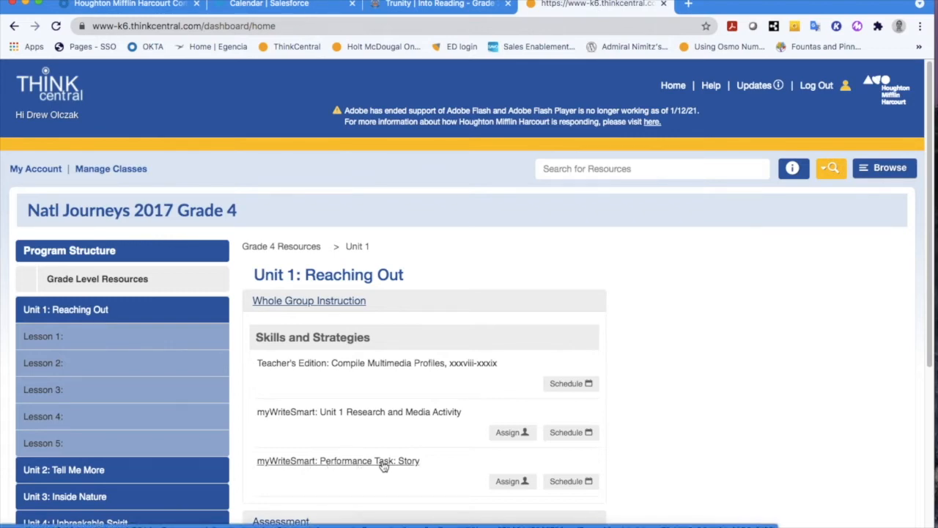
scroll(382, 466, down, 2)
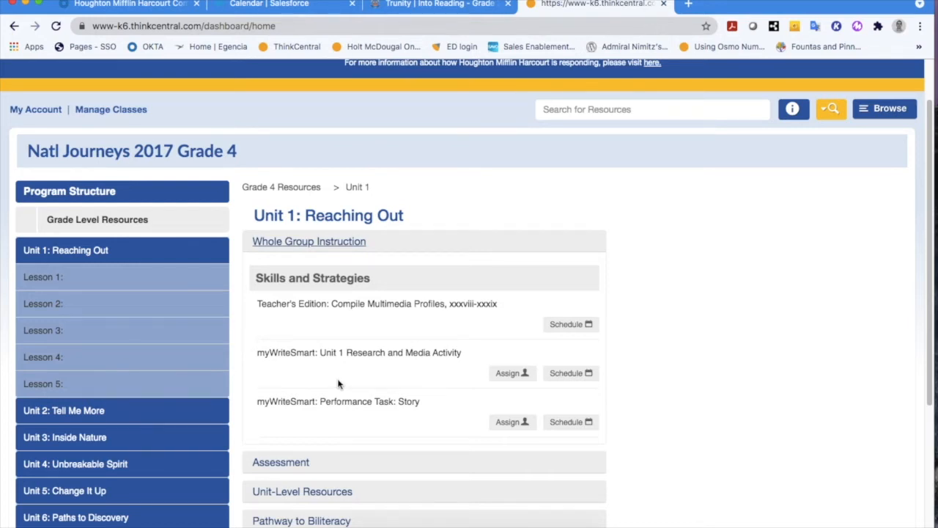
Open the myWriteSmart: Lesson 1 Write About Reading activity from Lesson 1's Whole Group Instruction resources.
click(38, 282)
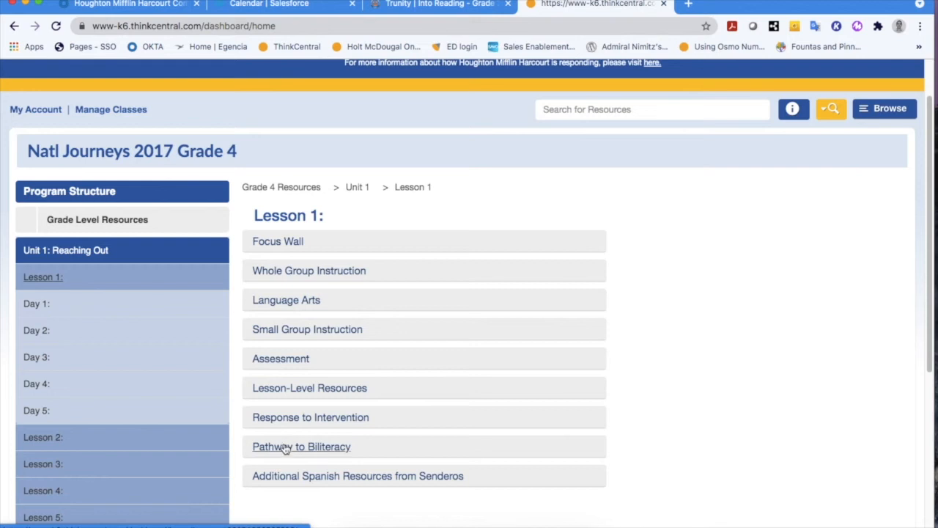
click(296, 273)
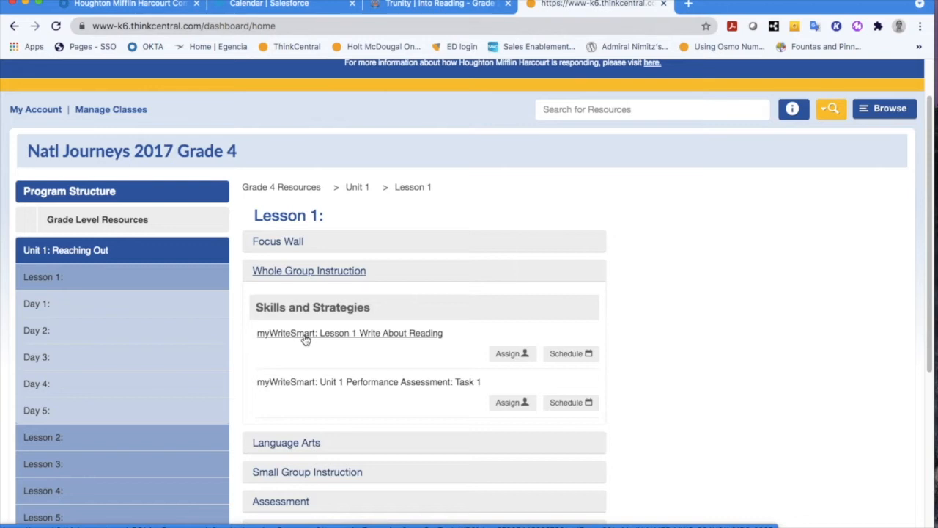
click(357, 336)
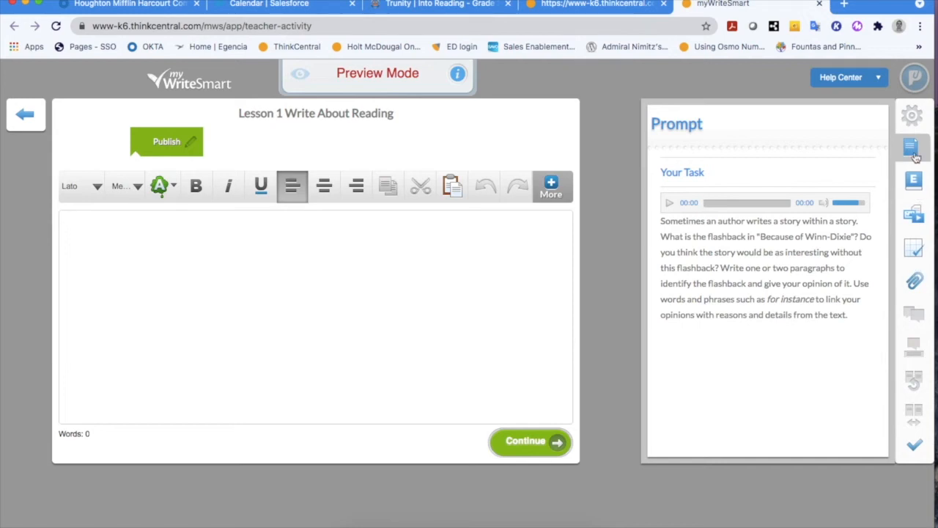
Review the activity's prompt, eBook links, additional resources and rubrics in the preview.
click(913, 179)
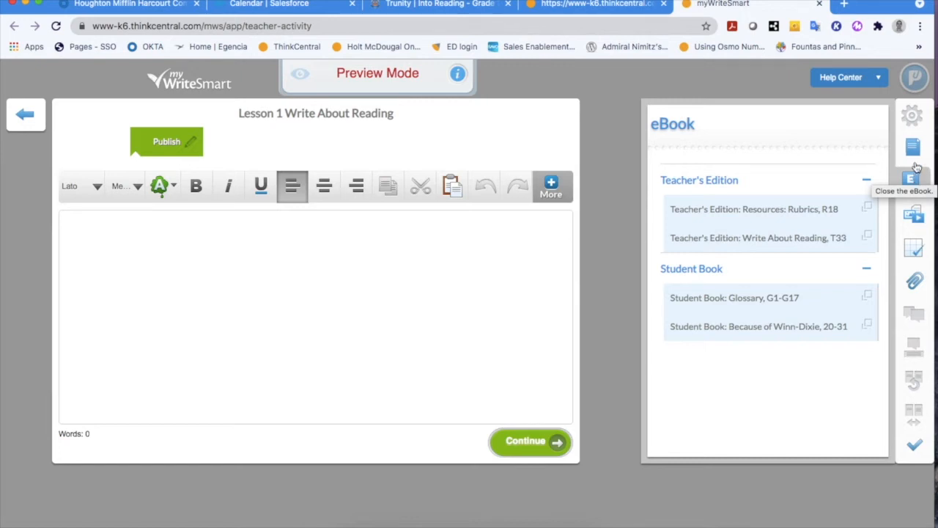
click(910, 147)
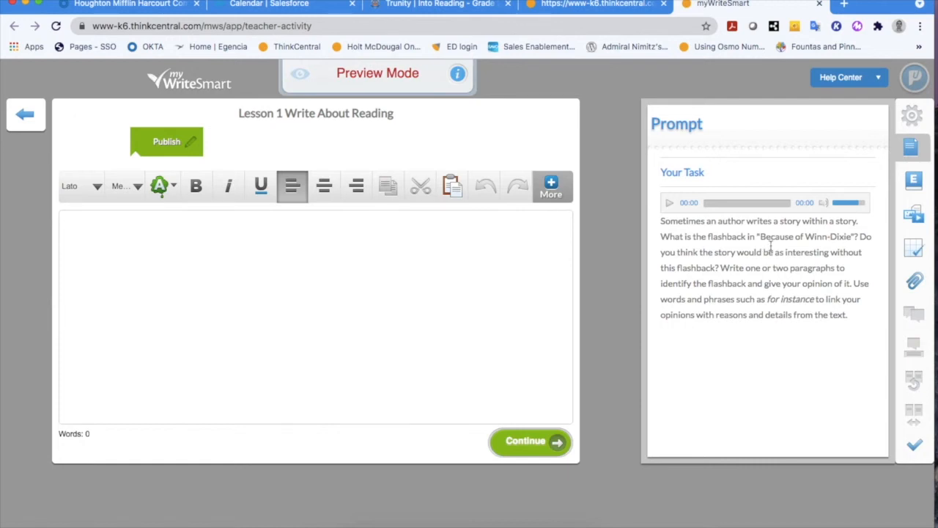
click(912, 180)
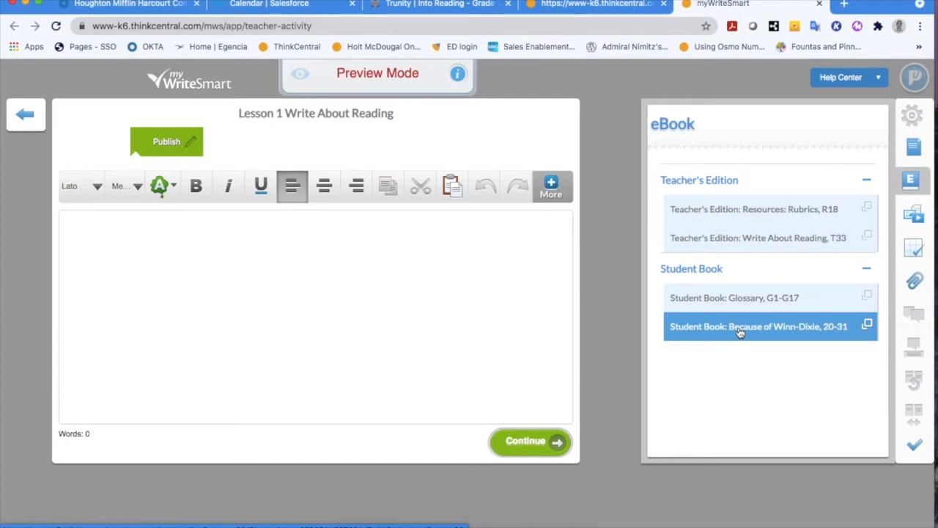
click(921, 217)
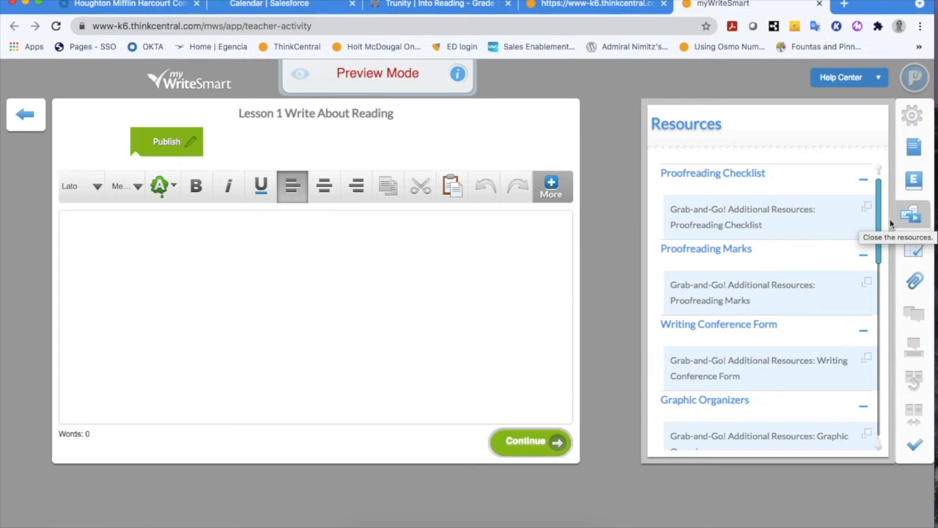
scroll(709, 376, down, 5)
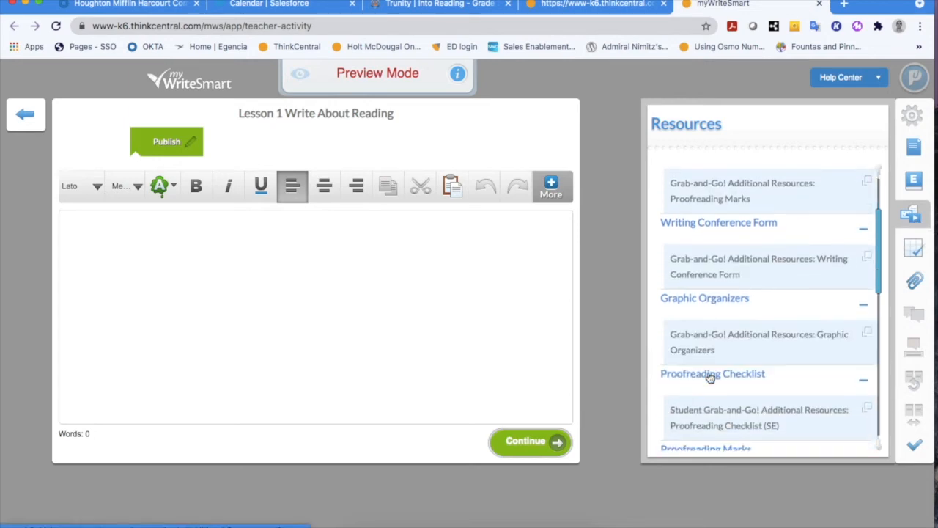
scroll(735, 364, down, 3)
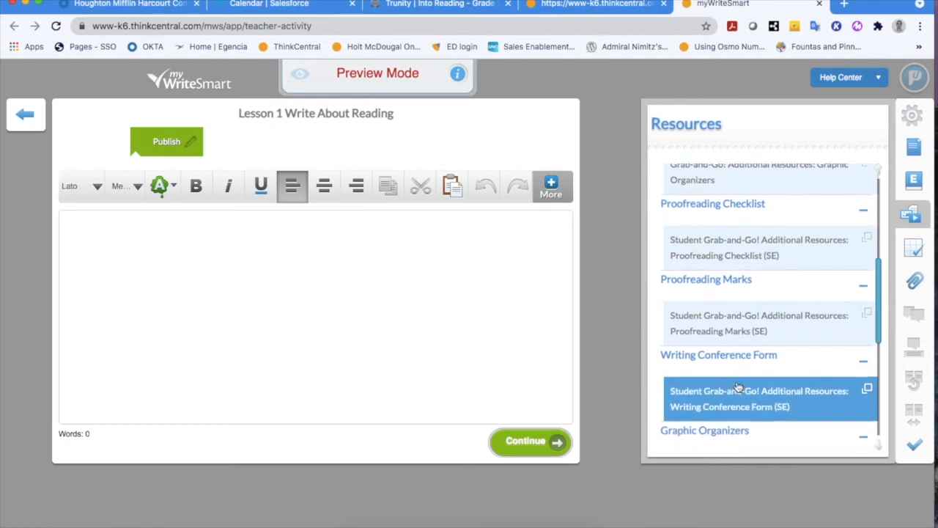
click(911, 248)
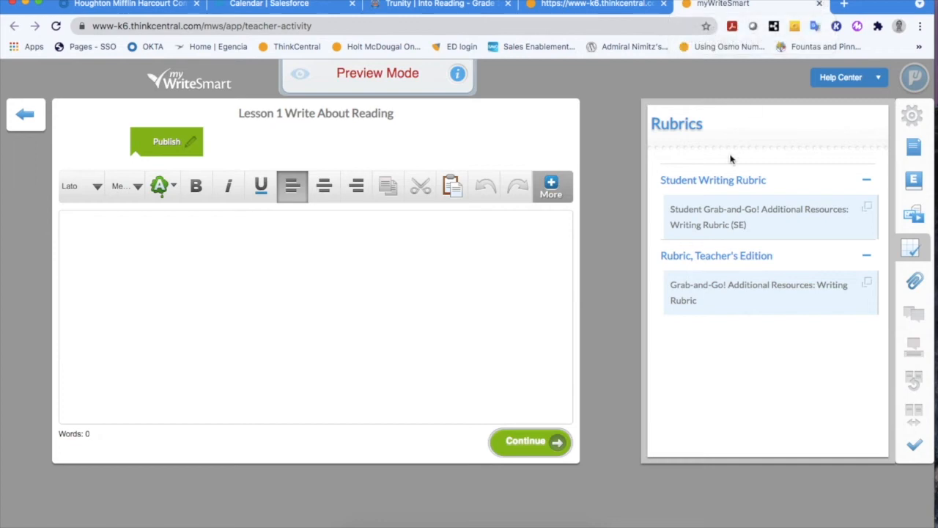
click(912, 146)
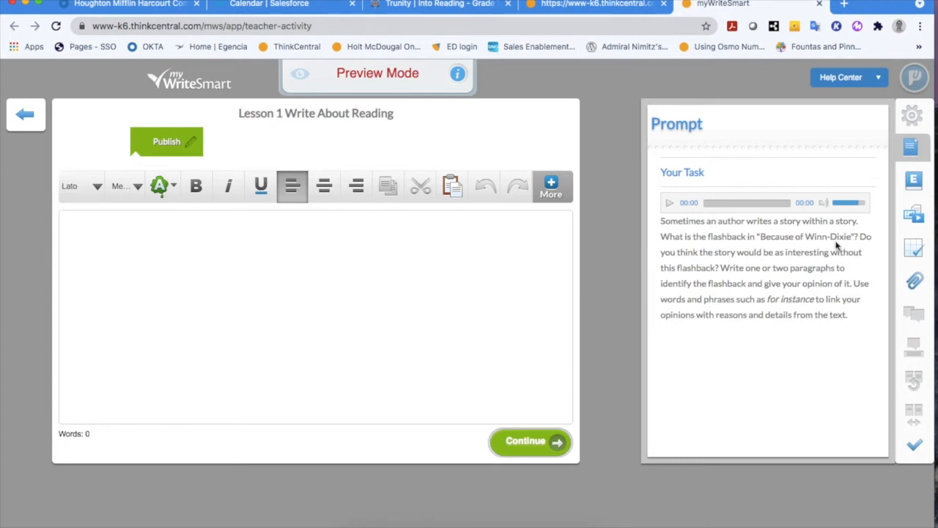
Close the activity preview and start a new assignment for myWriteSmart: Lesson 1 Write About Reading.
click(820, 3)
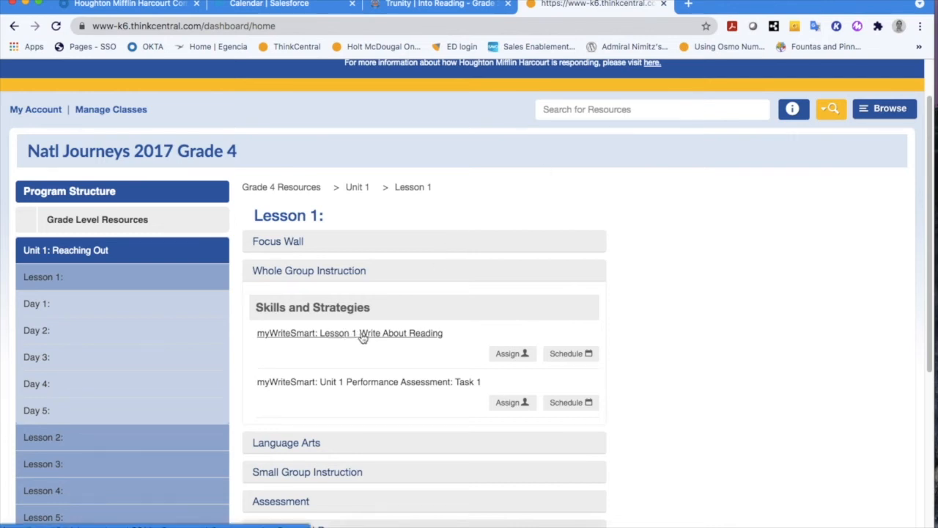
click(508, 355)
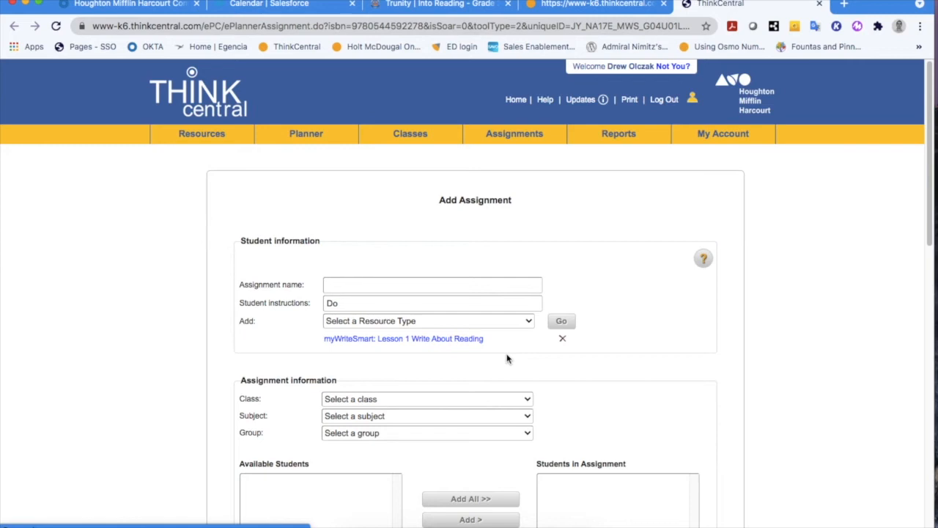
scroll(606, 382, down, 2)
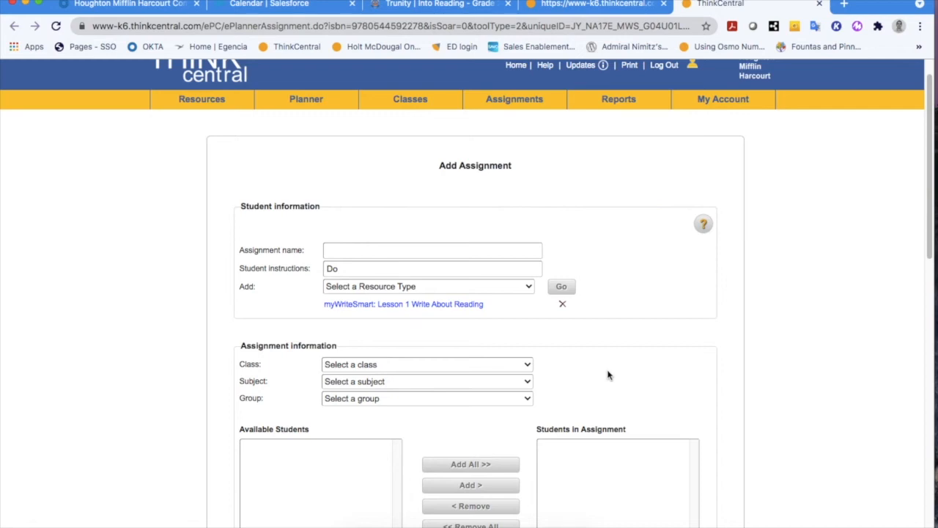
scroll(607, 381, down, 10)
scroll(607, 375, up, 10)
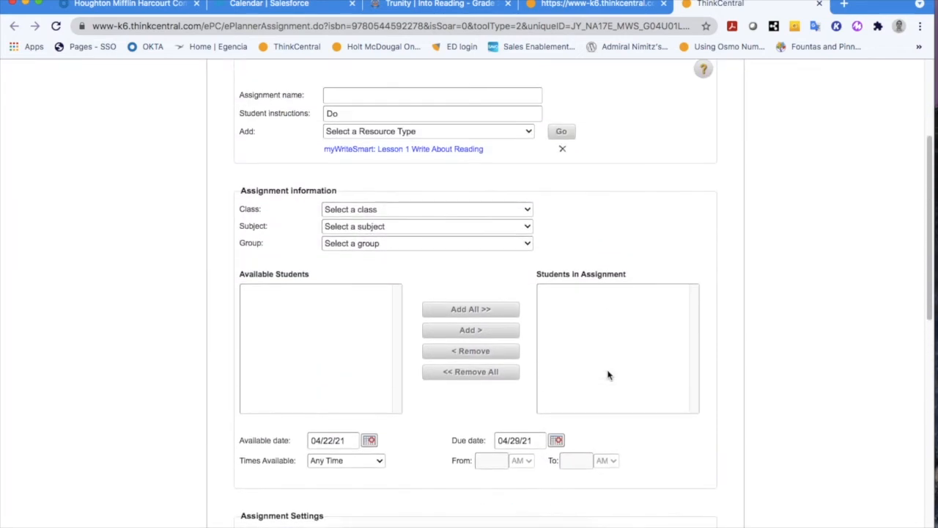
scroll(607, 375, up, 1)
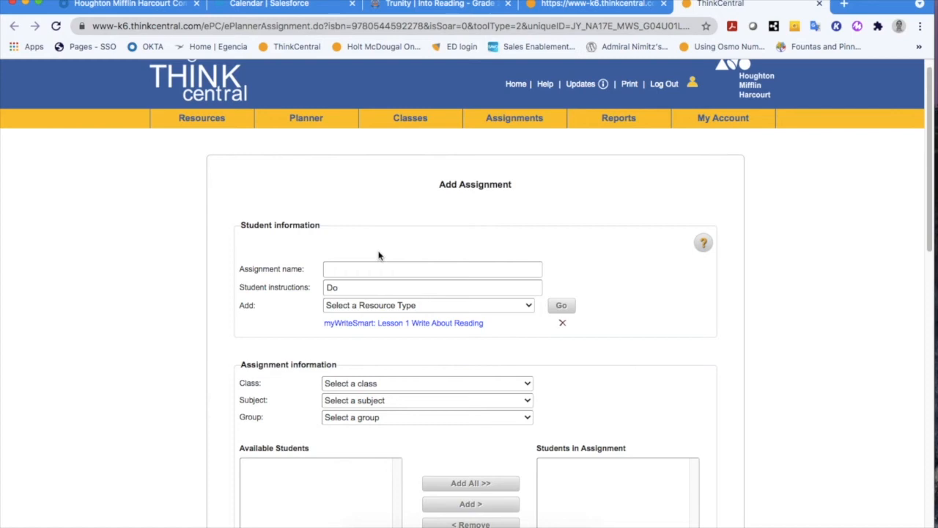
scroll(611, 303, down, 1)
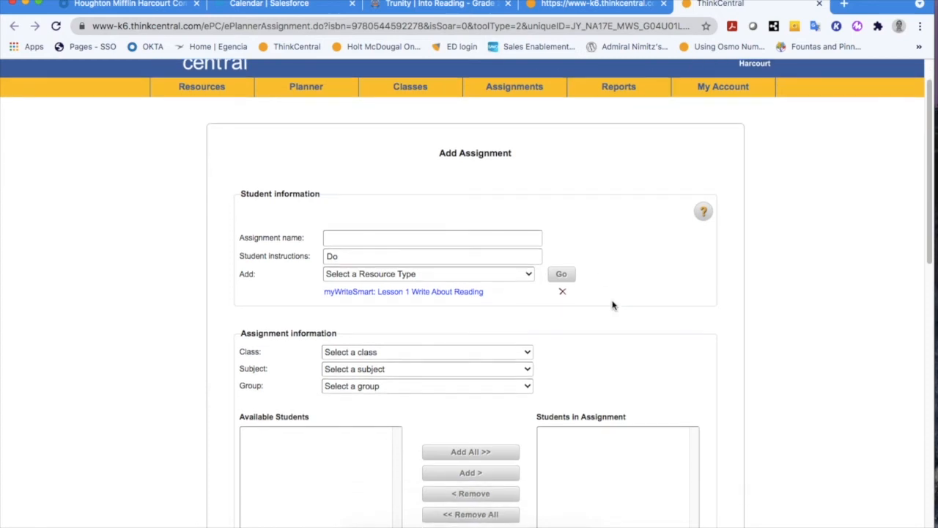
Name the assignment "Because of Winn Dixie" and set the student instructions to "Do your best".
click(412, 241)
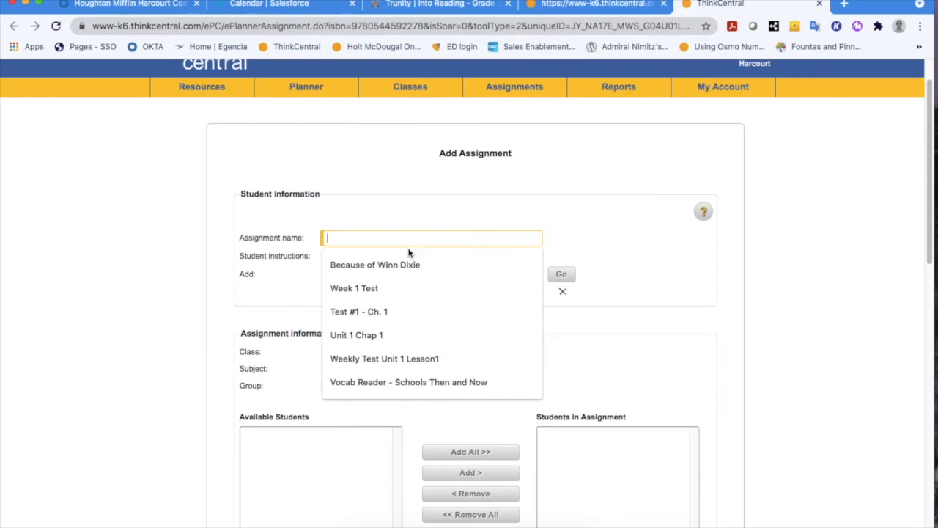
click(402, 263)
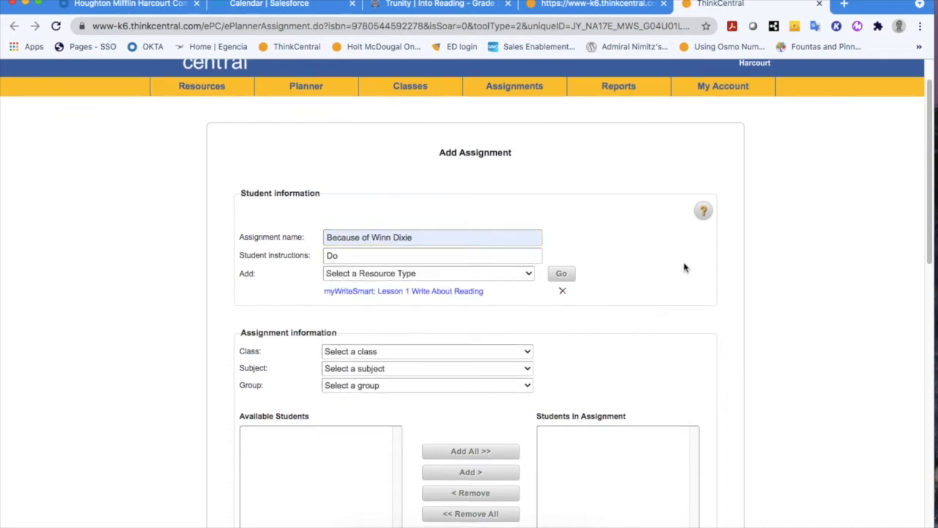
scroll(684, 267, down, 3)
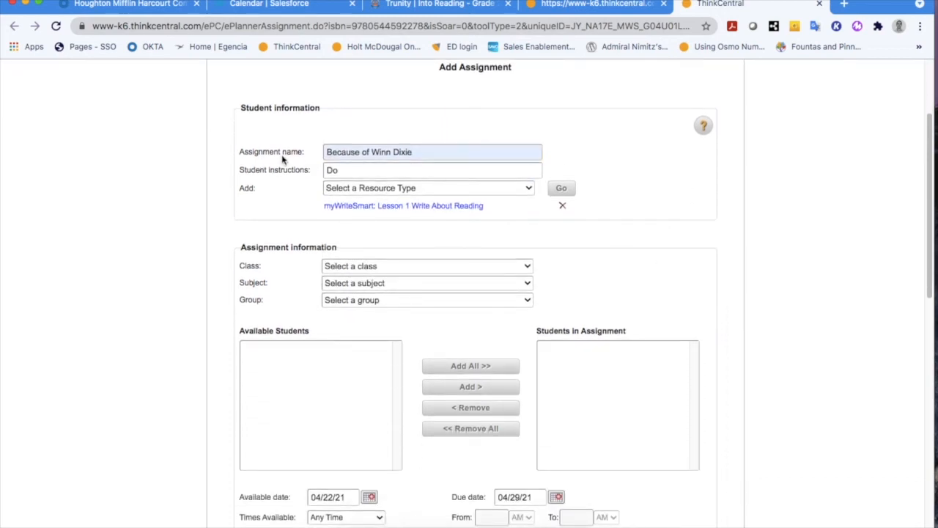
click(358, 170)
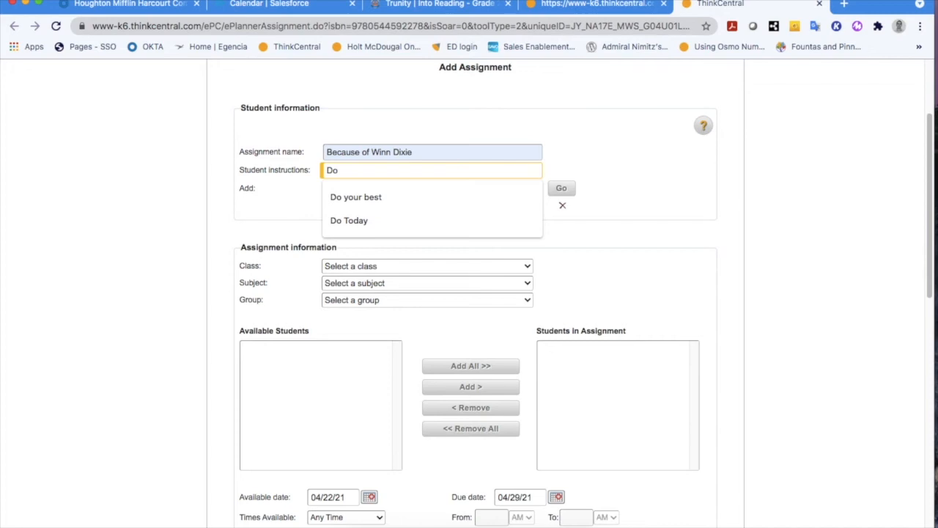
click(359, 196)
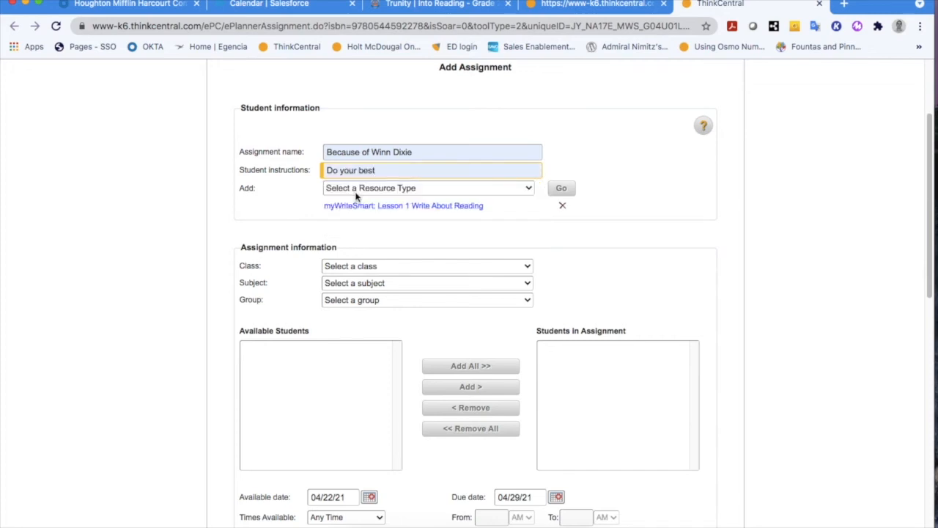
Clear the assignment's student instructions.
key(BackSpace)
key(BackSpace)
key(BackSpace)
key(BackSpace)
key(BackSpace)
key(BackSpace)
key(BackSpace)
key(BackSpace)
key(BackSpace)
key(BackSpace)
key(BackSpace)
key(BackSpace)
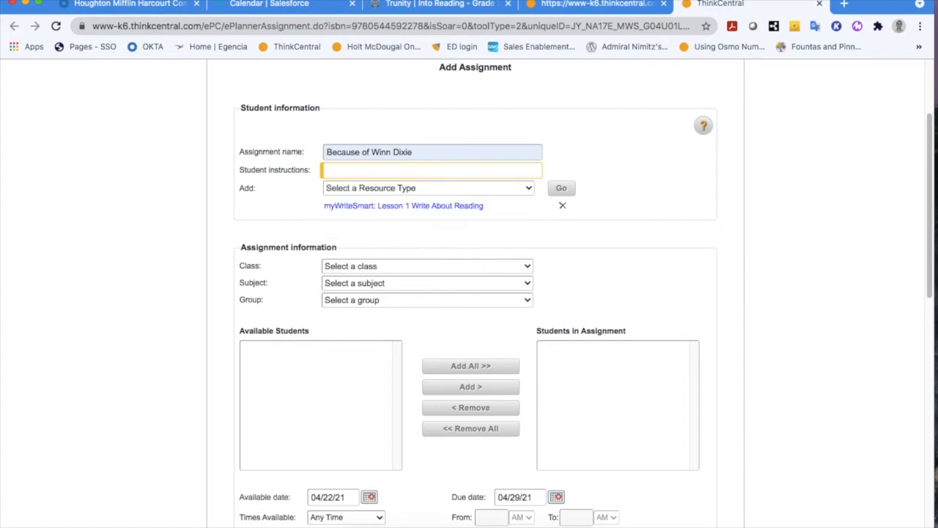
click(697, 198)
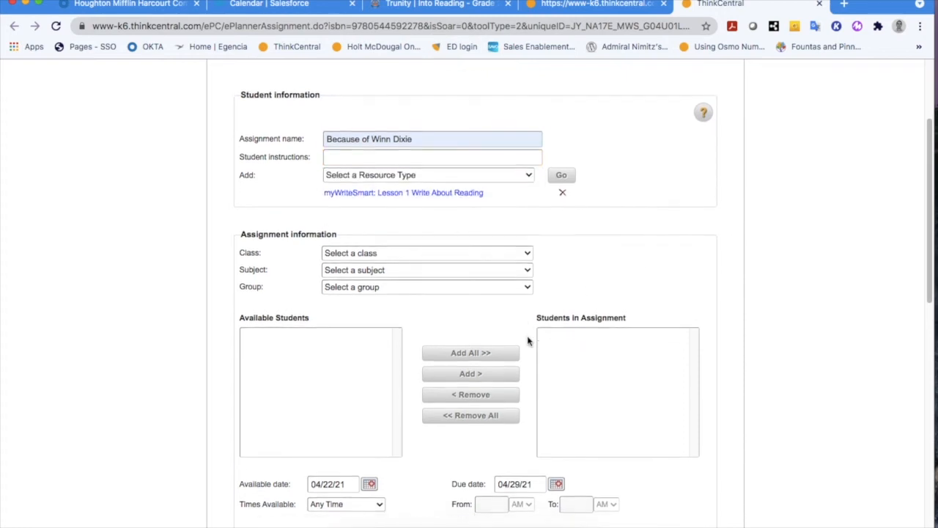
Set the assignment's class to the teacher's Gr. 4 class.
scroll(528, 339, down, 2)
click(507, 205)
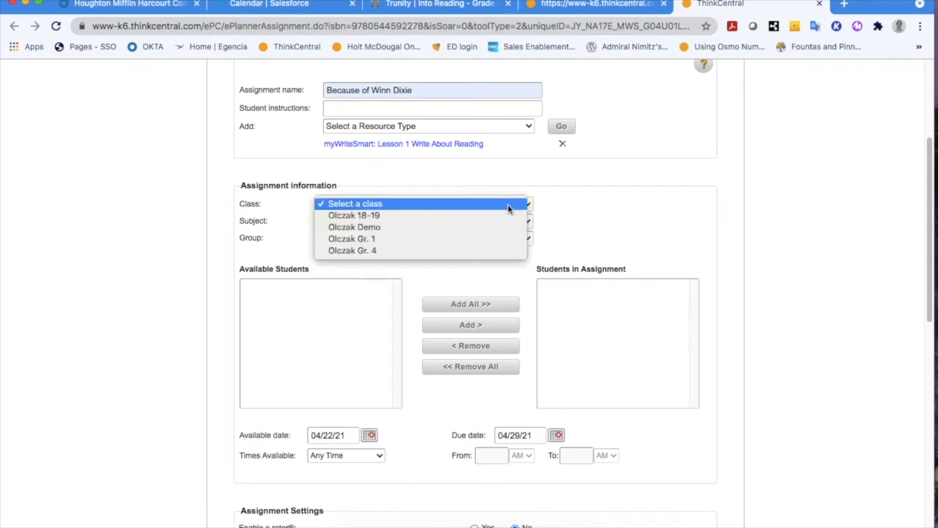
click(485, 250)
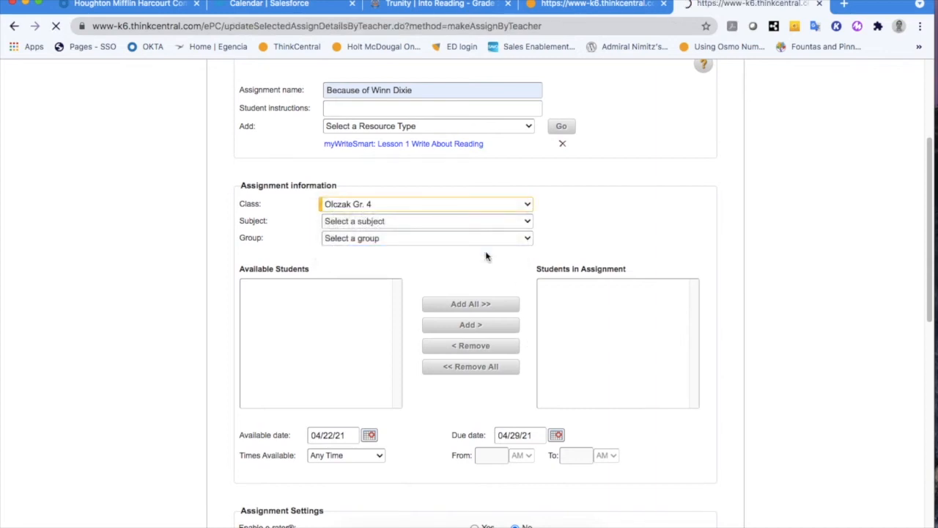
Add two students individually to the assignment, followed by all remaining students of the class.
scroll(653, 319, down, 4)
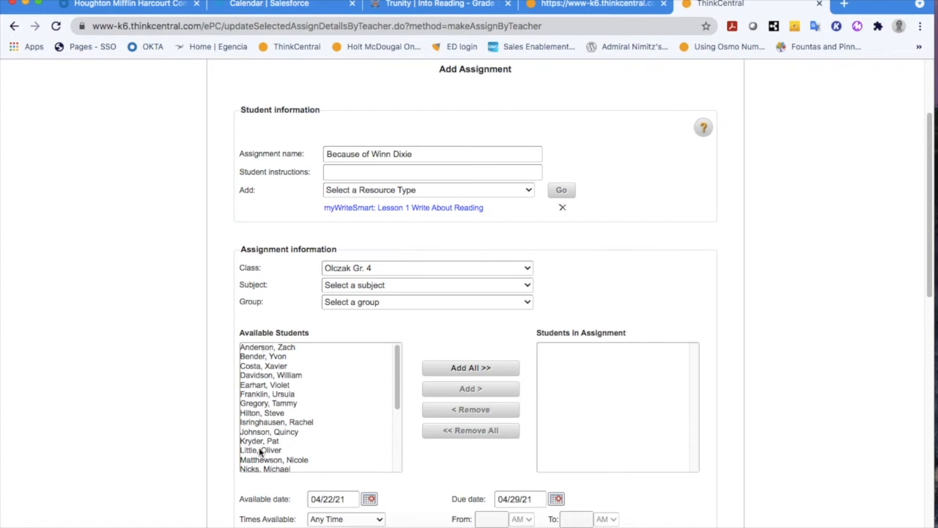
scroll(259, 362, down, 5)
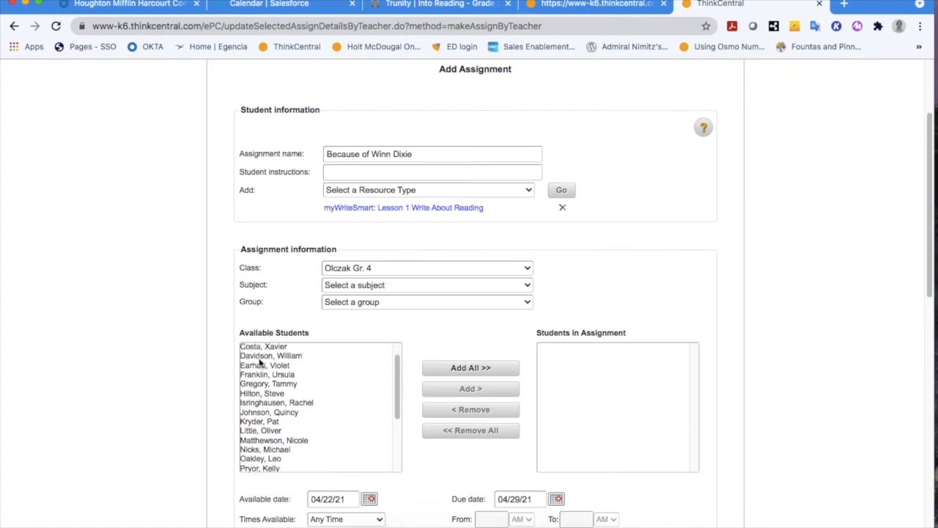
scroll(260, 362, up, 5)
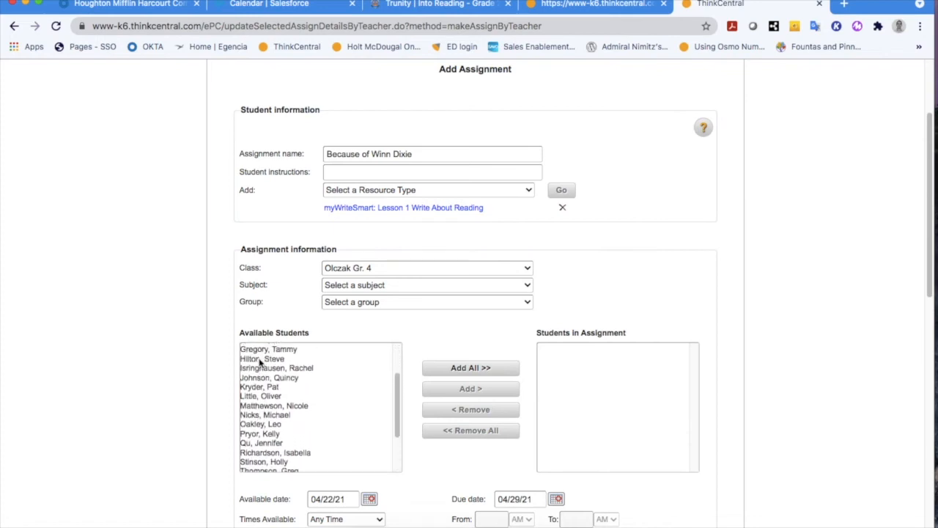
scroll(259, 362, down, 3)
scroll(260, 362, up, 3)
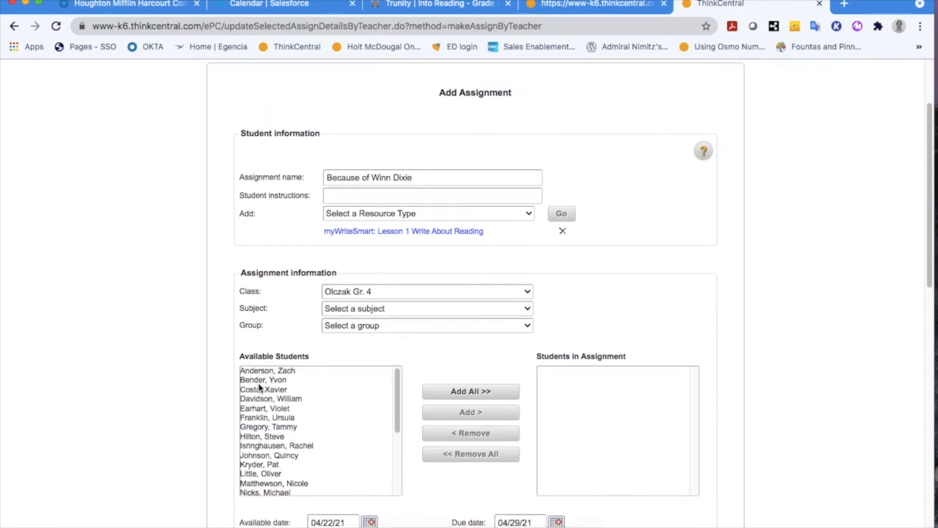
scroll(262, 325, down, 2)
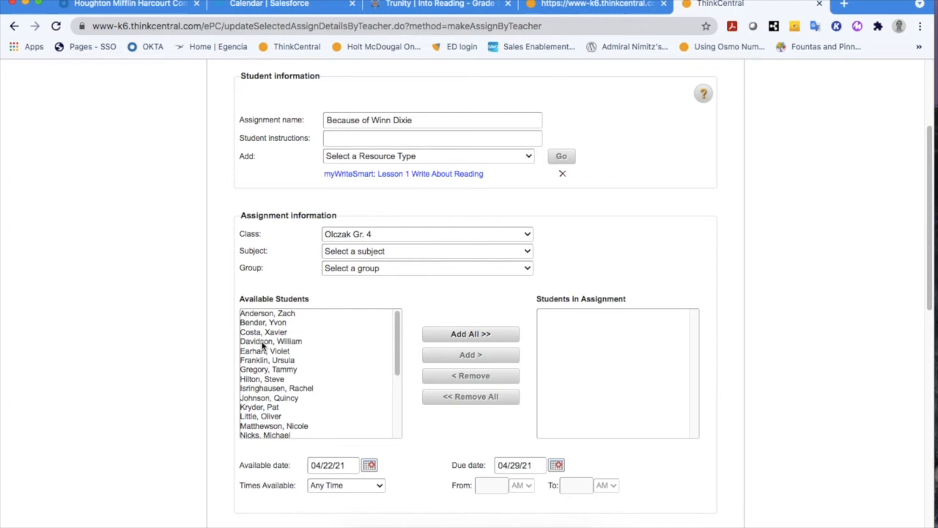
click(266, 341)
click(445, 359)
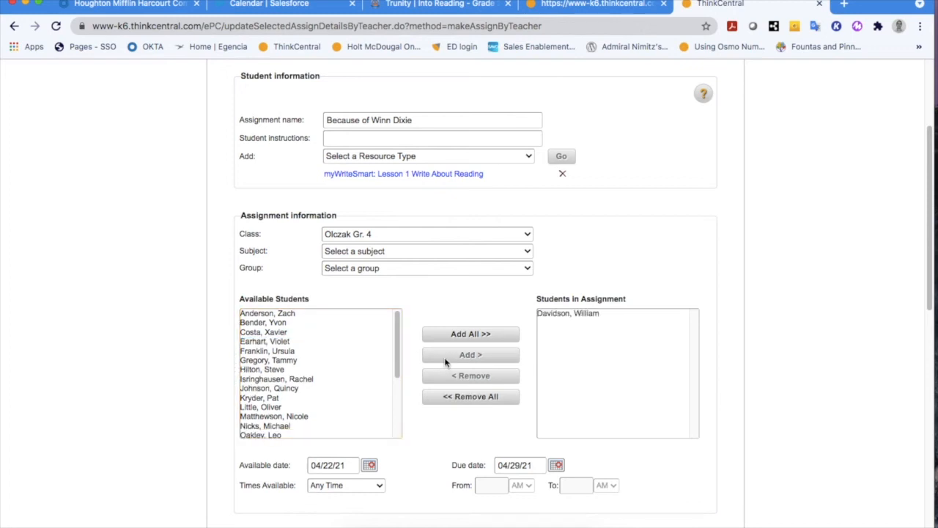
click(273, 399)
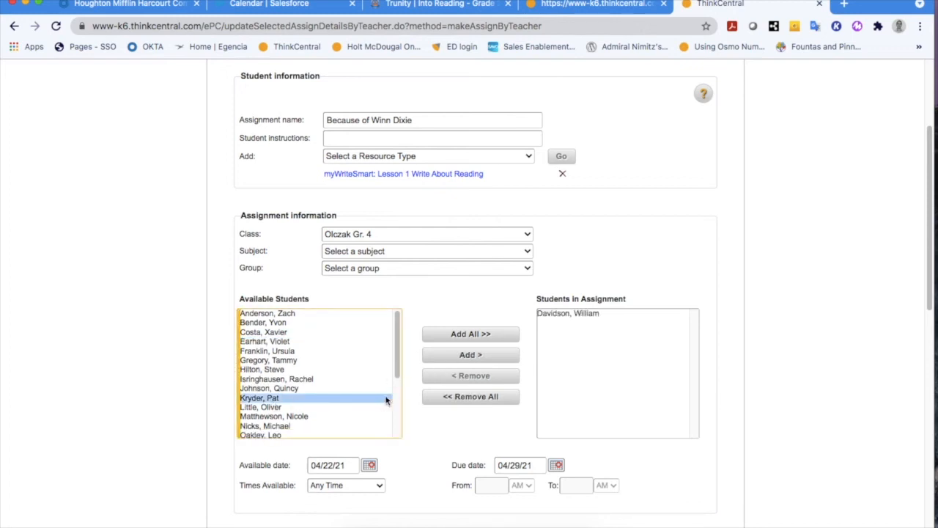
click(462, 358)
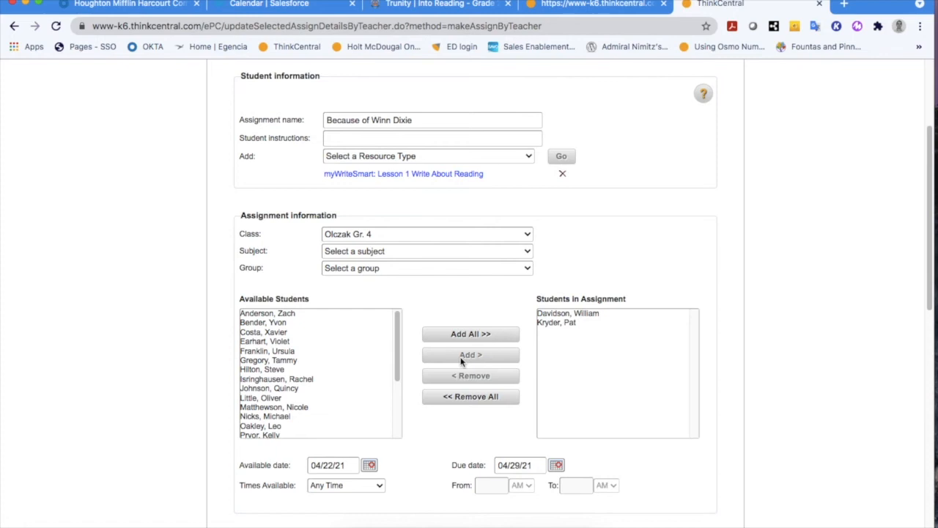
click(459, 333)
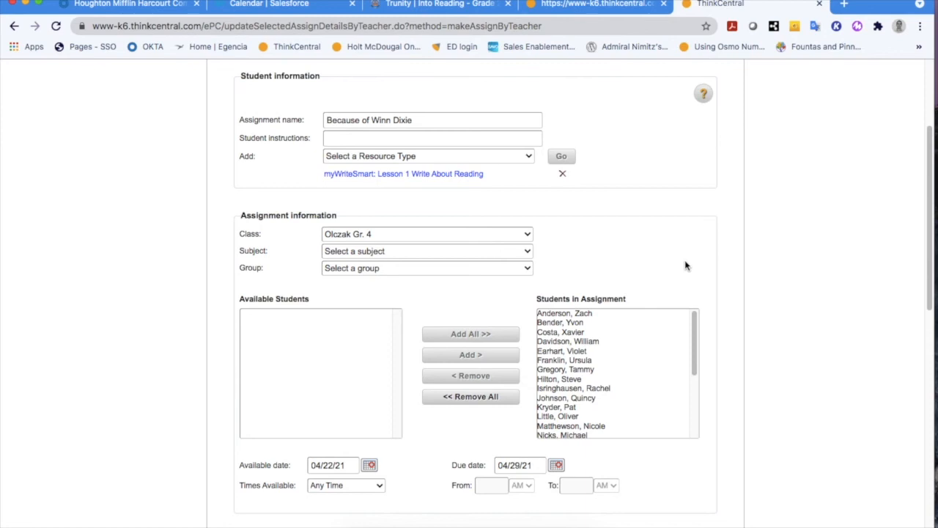
Set the assignment's available date to 05/03/21.
scroll(685, 265, up, 1)
scroll(685, 265, down, 5)
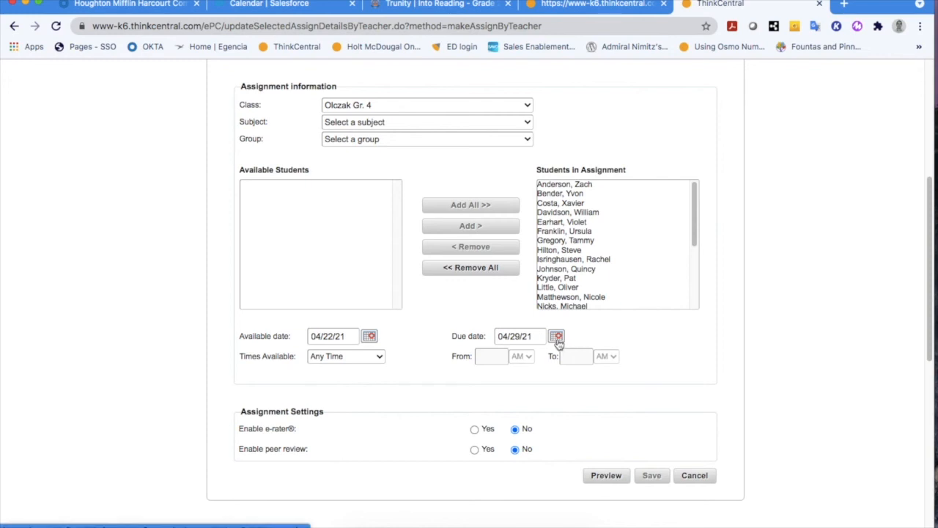
click(369, 336)
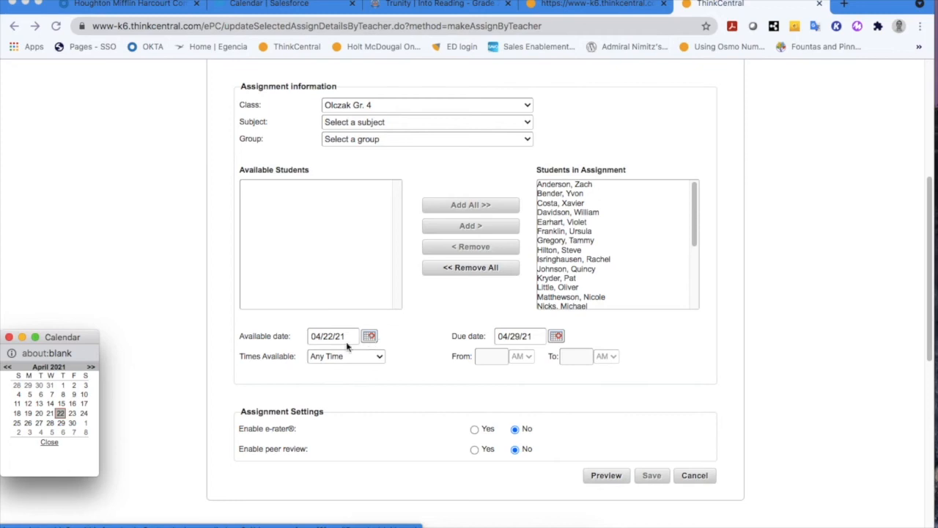
click(90, 365)
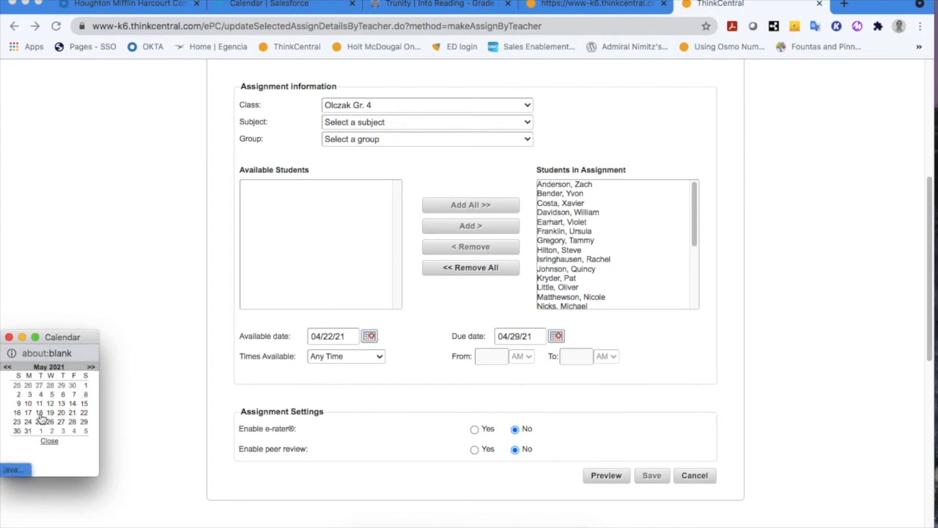
click(29, 395)
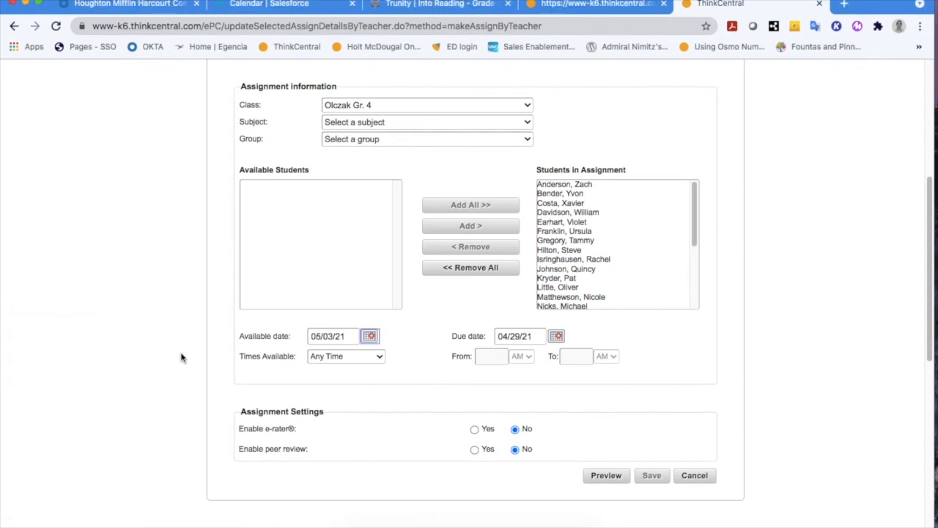
Set the assignment's due date to 05/06/21.
click(557, 337)
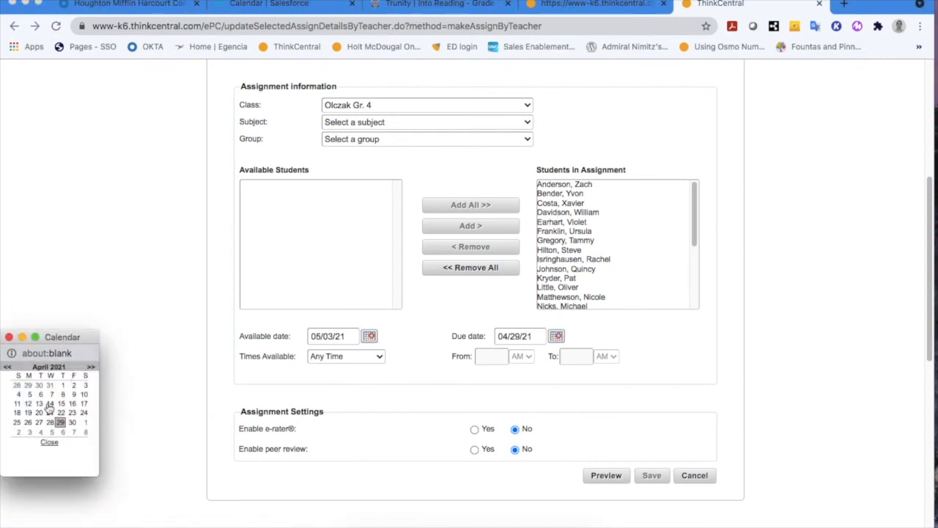
click(92, 367)
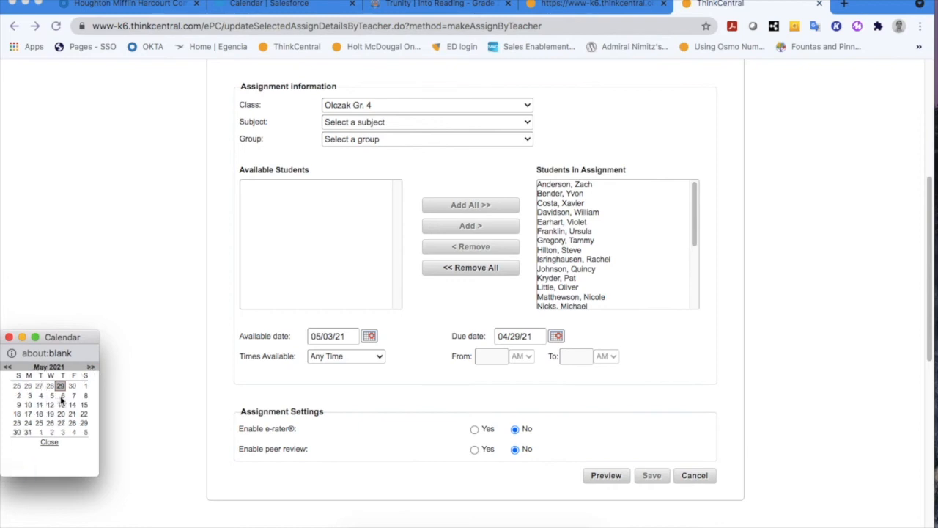
click(63, 398)
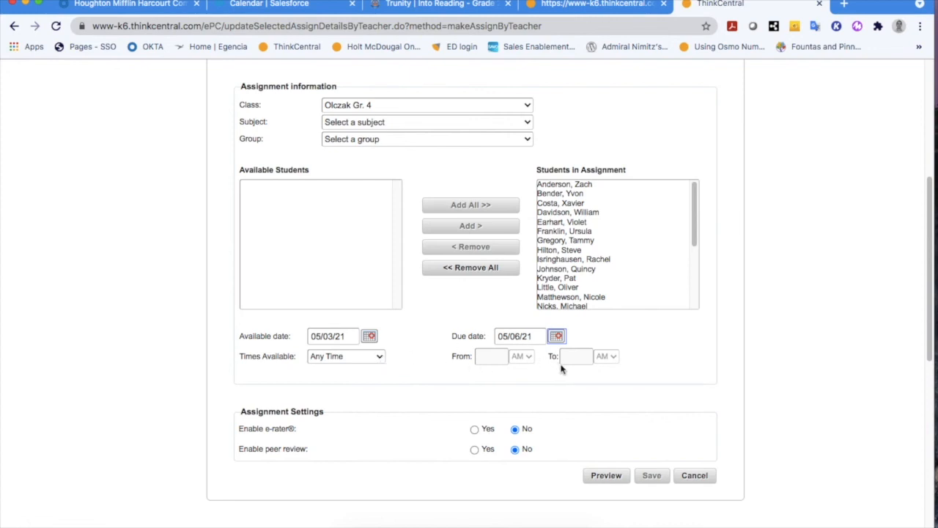
Check the assignment form for missing entries and fill the student instructions with "Do your best".
scroll(668, 379, down, 3)
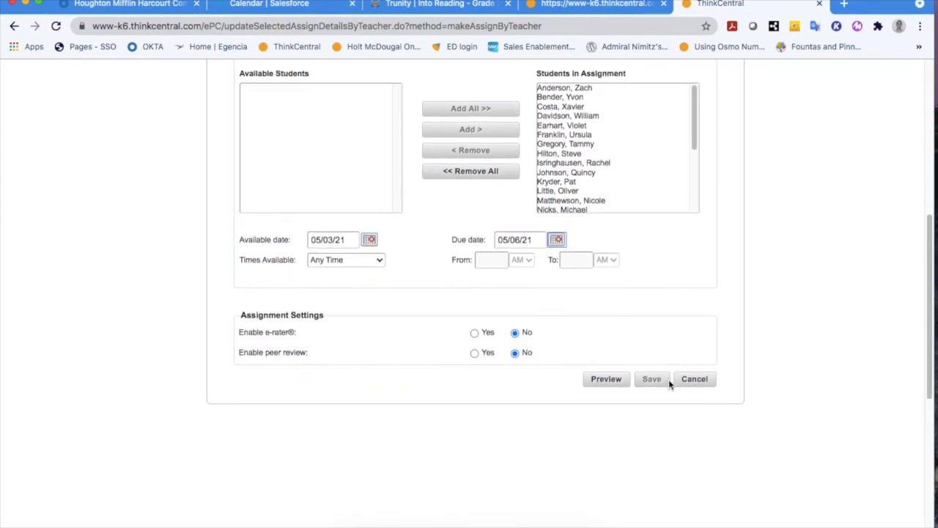
scroll(668, 380, up, 3)
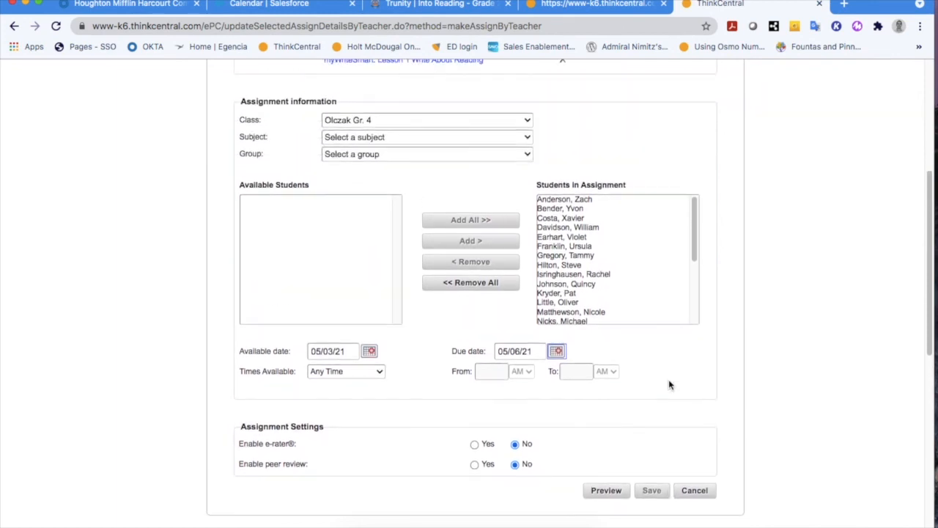
scroll(668, 381, up, 3)
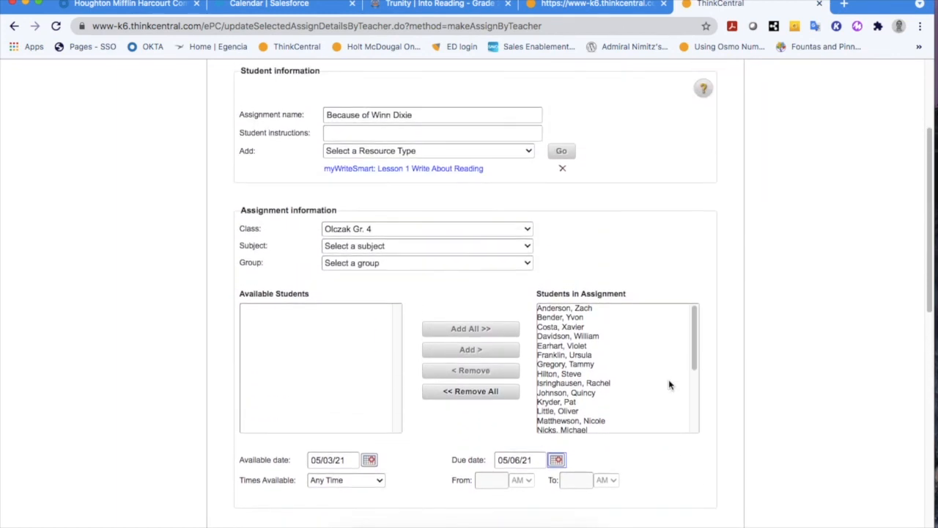
scroll(668, 381, down, 4)
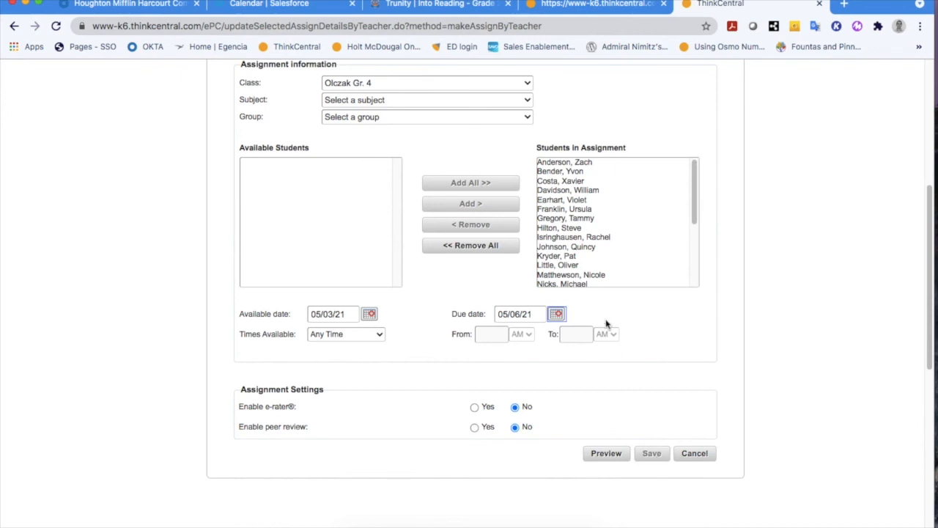
scroll(605, 324, up, 3)
scroll(606, 323, up, 1)
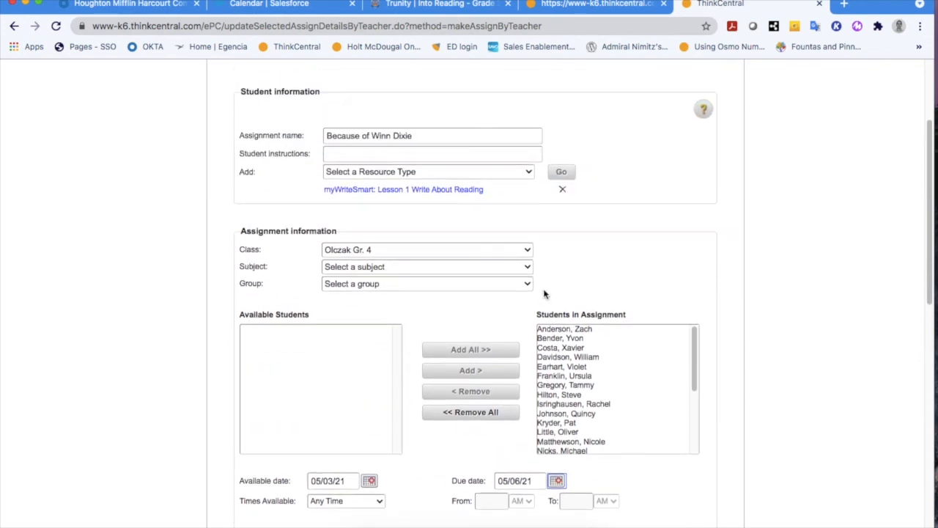
click(403, 156)
click(391, 182)
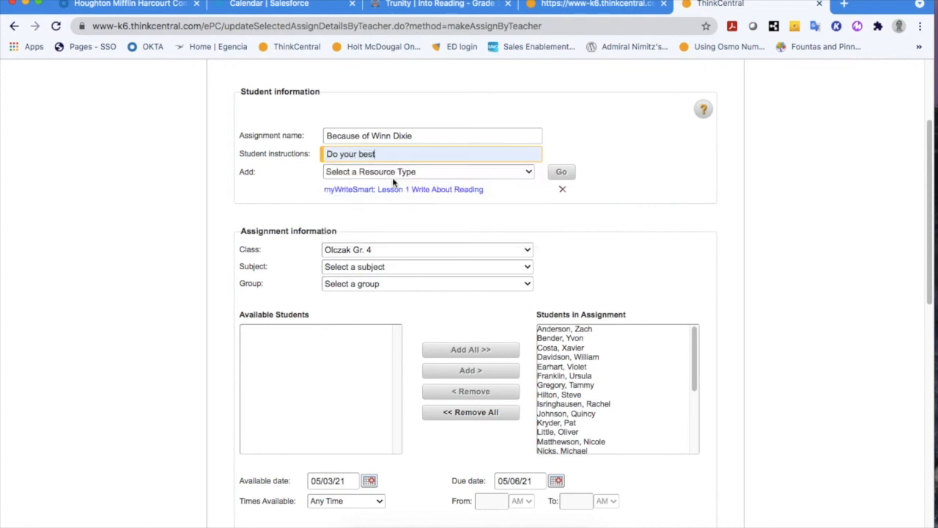
Try to save the assignment and set its subject to Reading.
scroll(737, 320, down, 3)
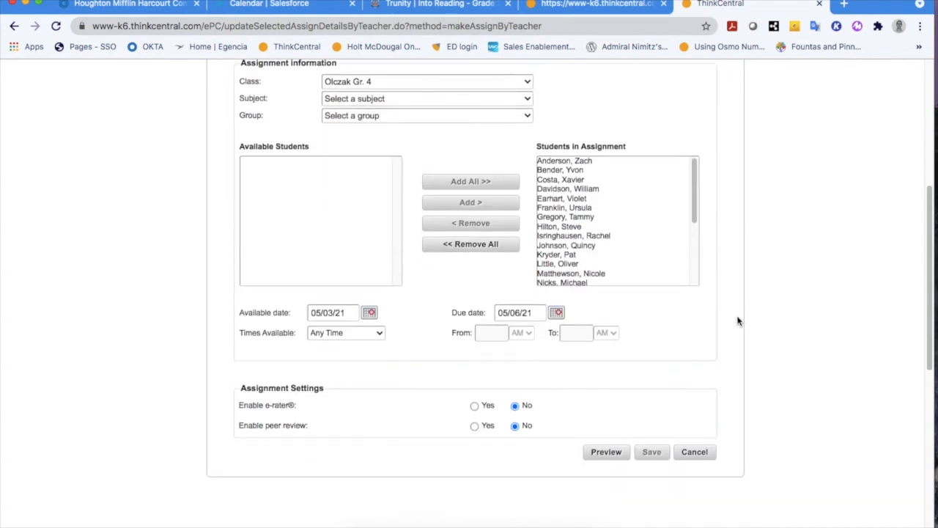
scroll(737, 320, up, 4)
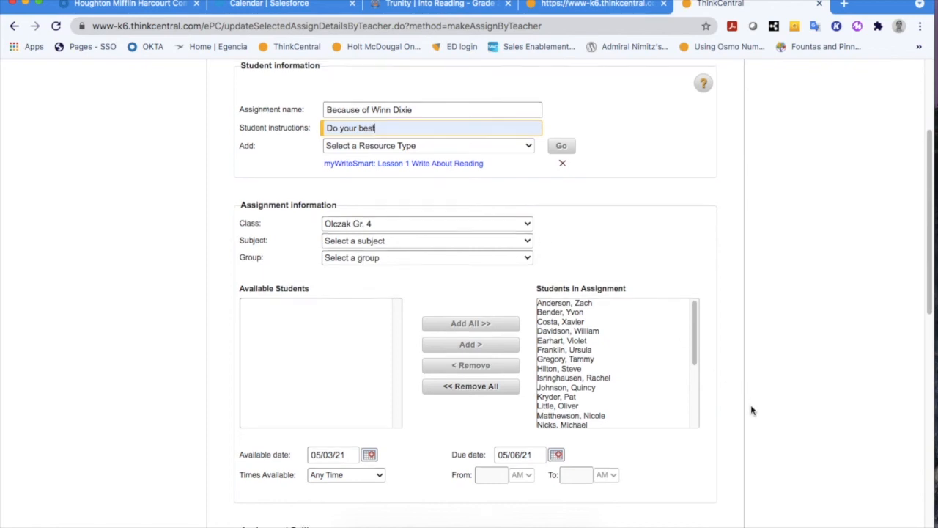
scroll(748, 410, down, 3)
click(652, 431)
scroll(655, 438, up, 1)
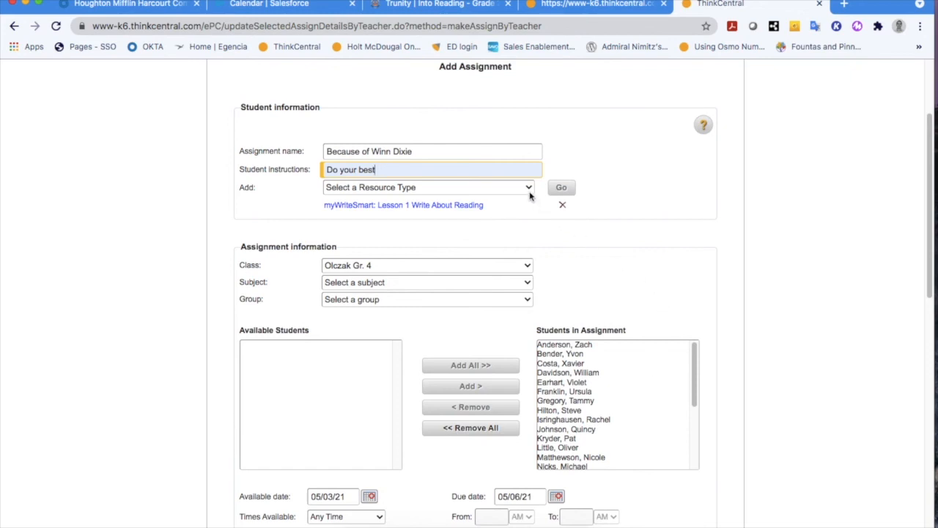
click(506, 287)
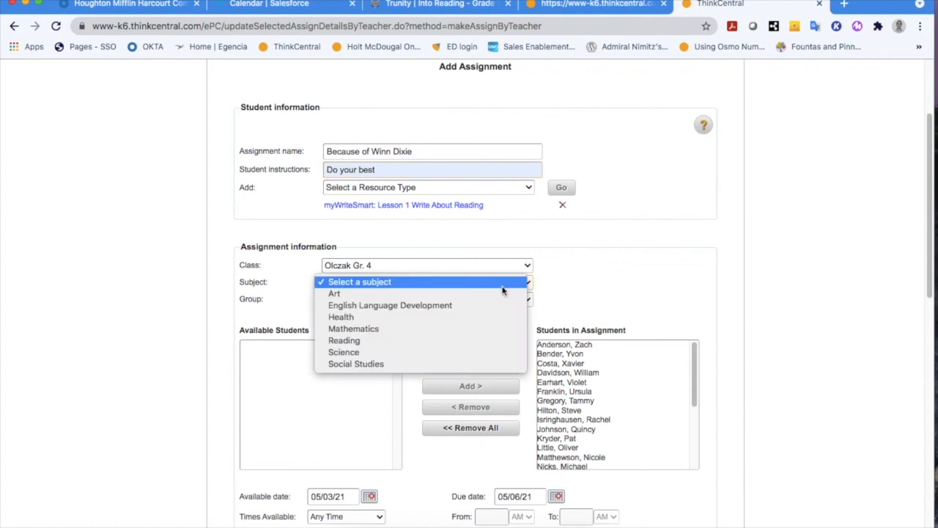
click(493, 340)
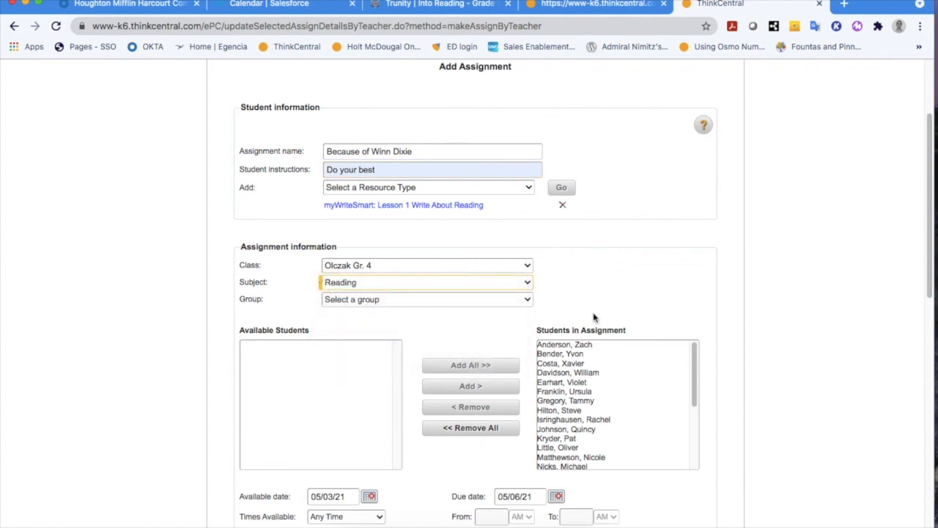
Review the completed form, save the assignment and confirm the creation of the new assignment.
scroll(594, 318, down, 3)
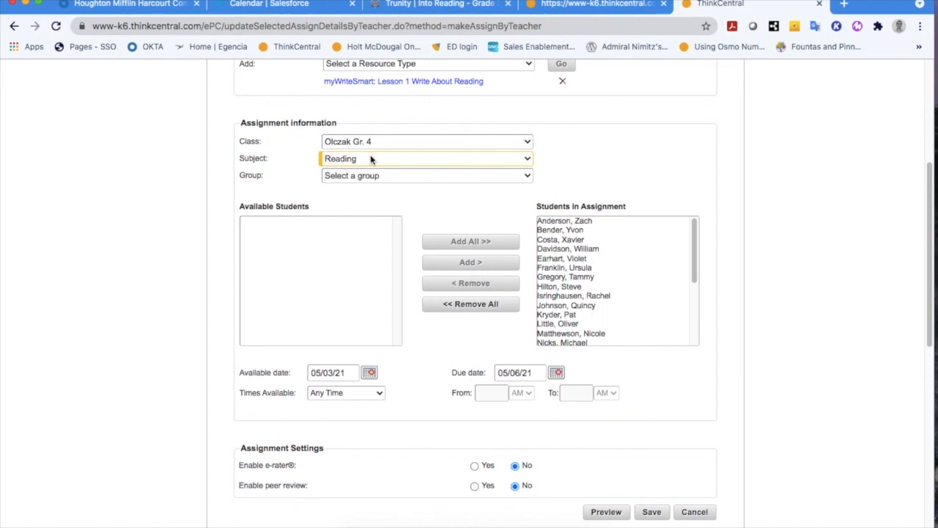
scroll(649, 425, down, 3)
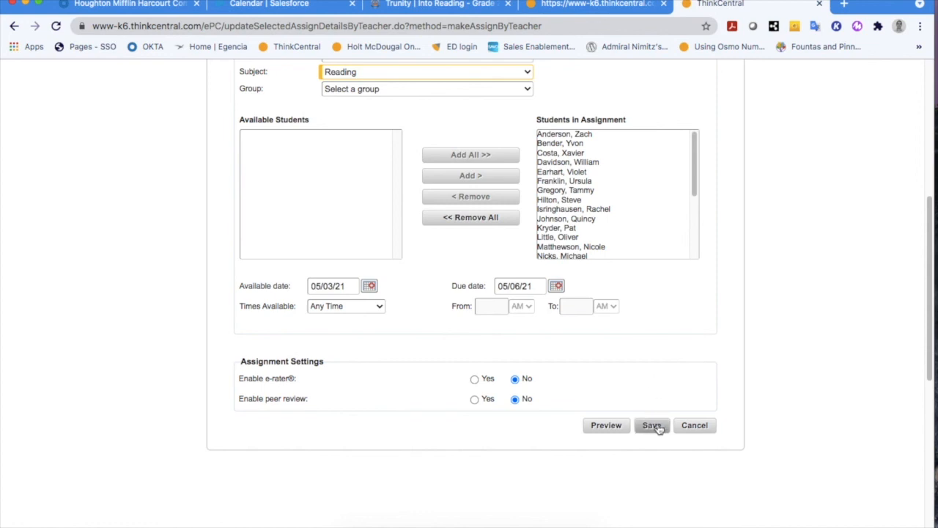
scroll(658, 427, up, 3)
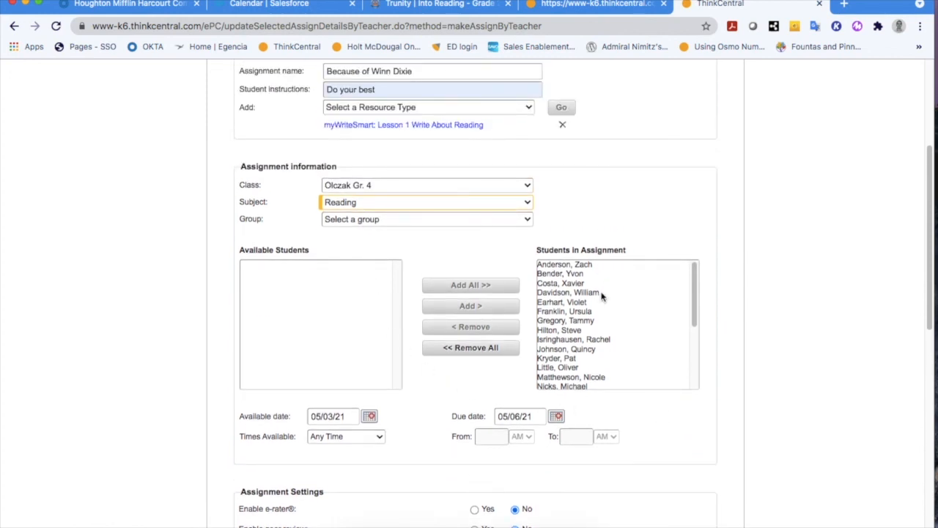
scroll(653, 444, down, 4)
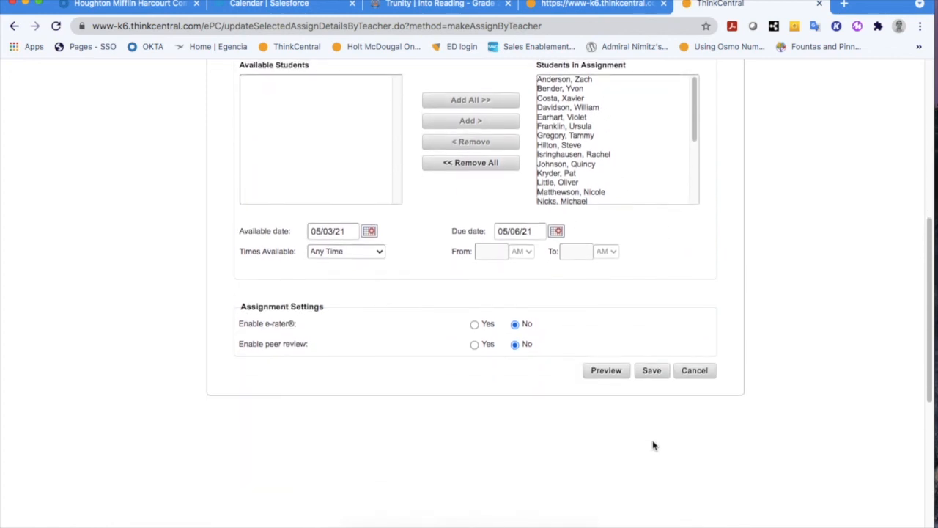
click(652, 370)
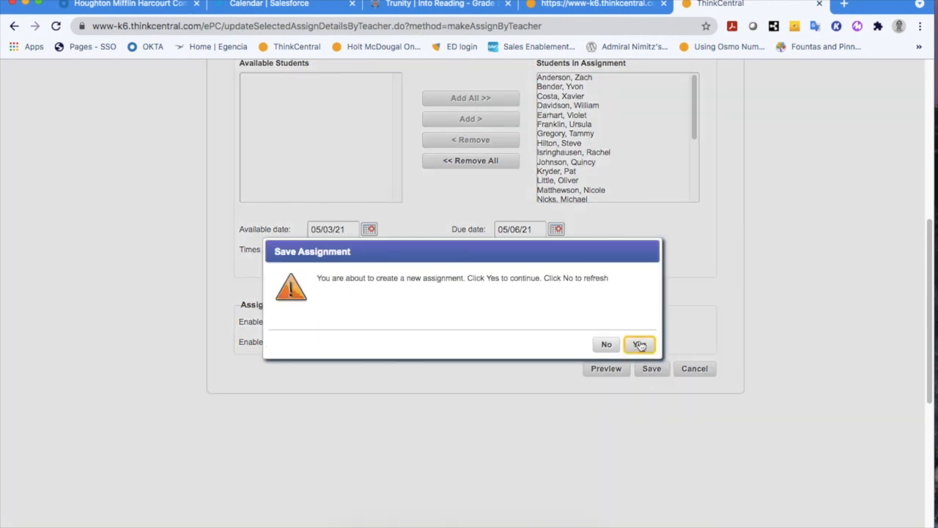
click(638, 344)
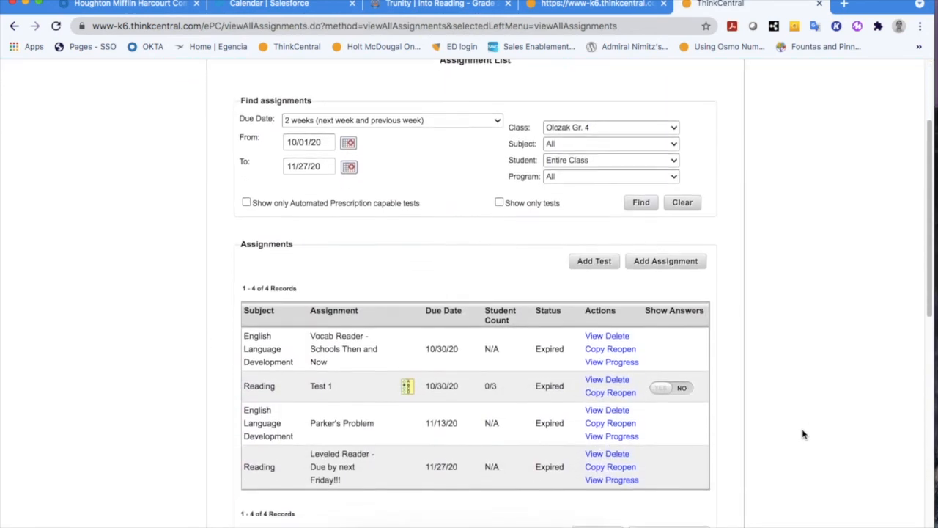
scroll(803, 435, up, 3)
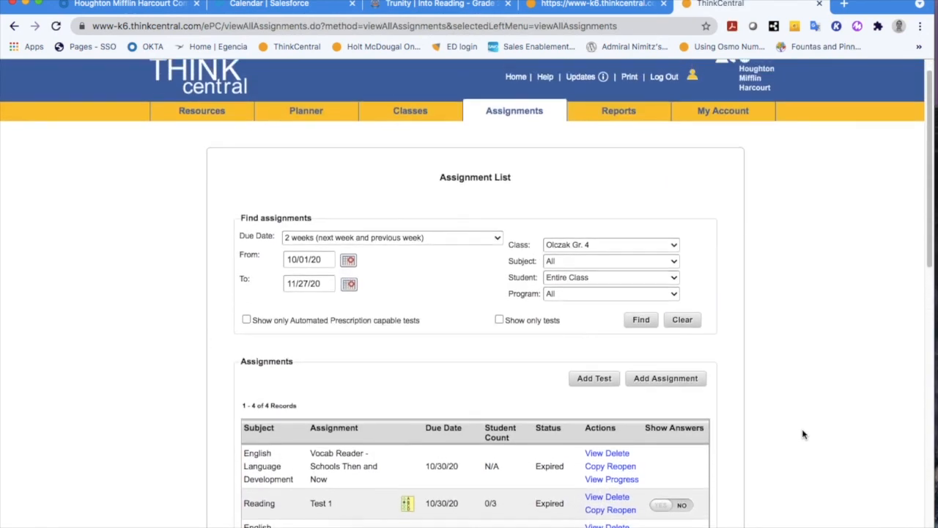
mouse_move(517, 120)
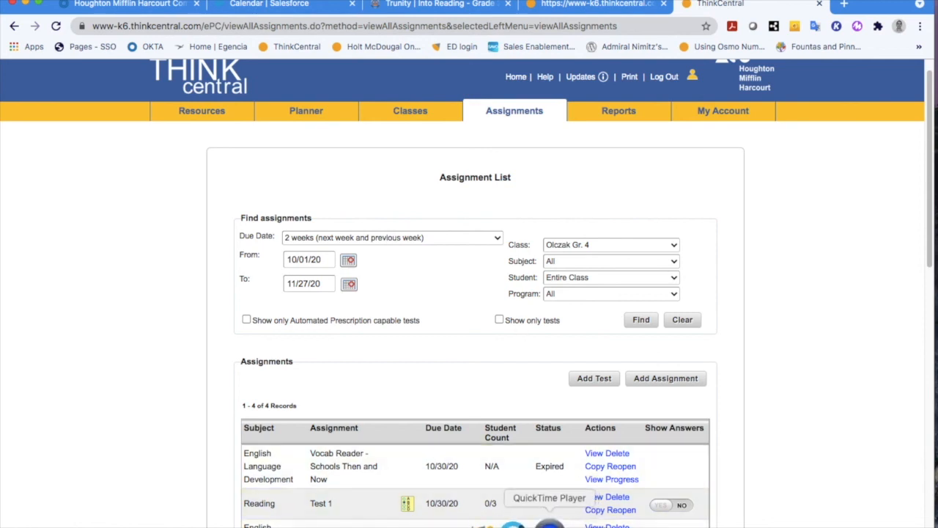
Switch to QuickTime Player, quit it and save the screen recording to the Desktop as "mws2".
click(549, 522)
click(70, 4)
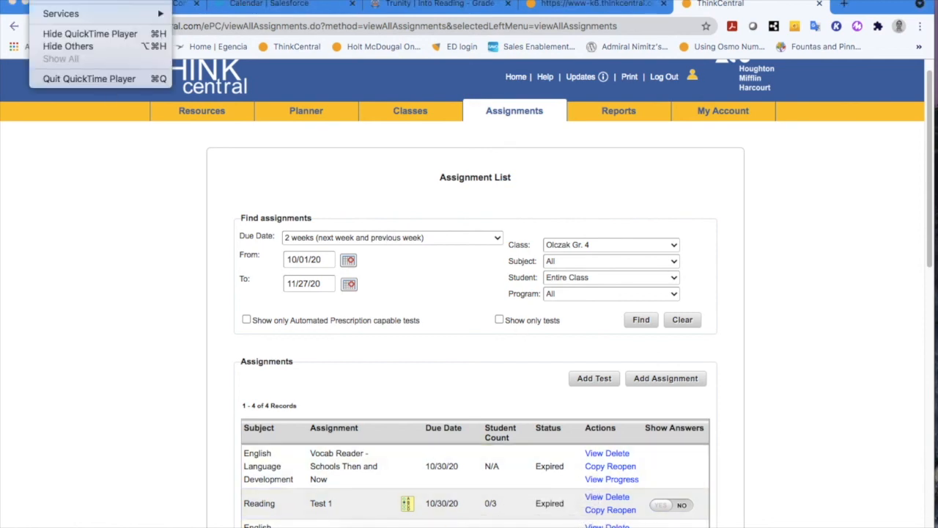
click(81, 79)
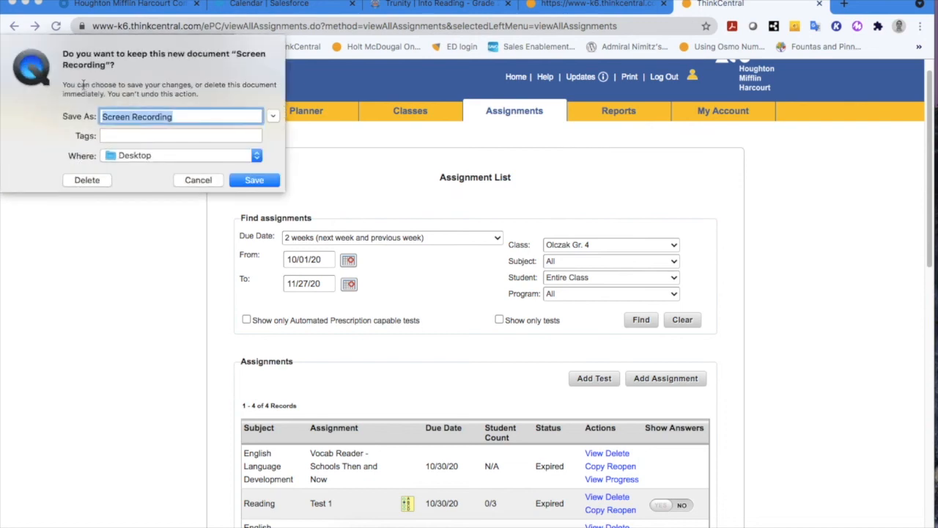
text(mws2)
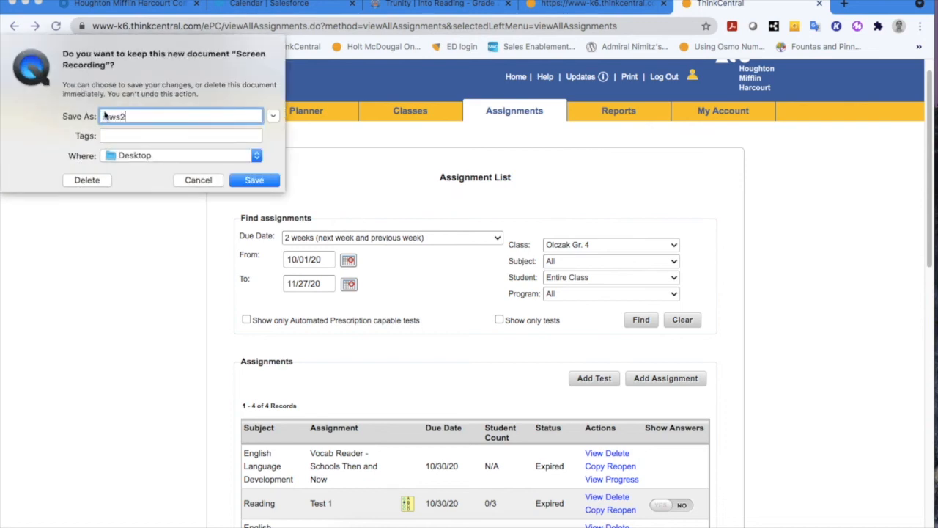
click(251, 181)
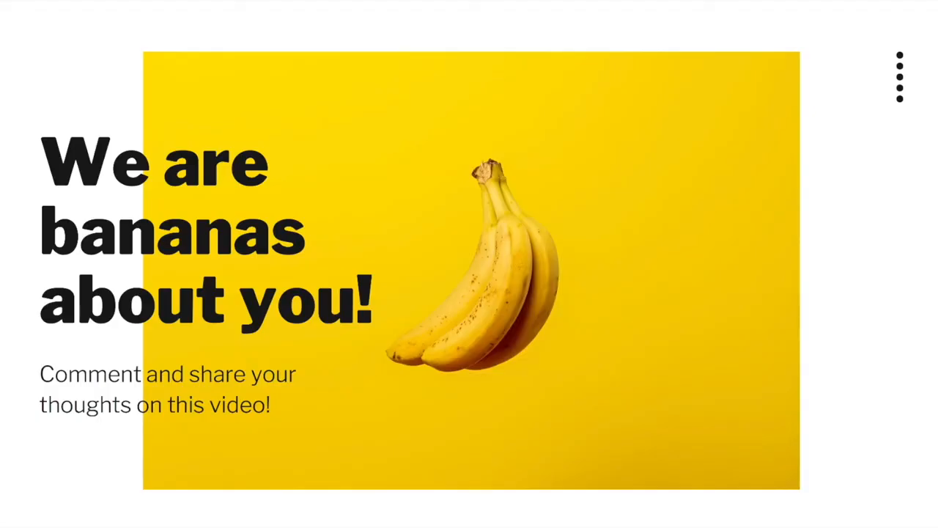